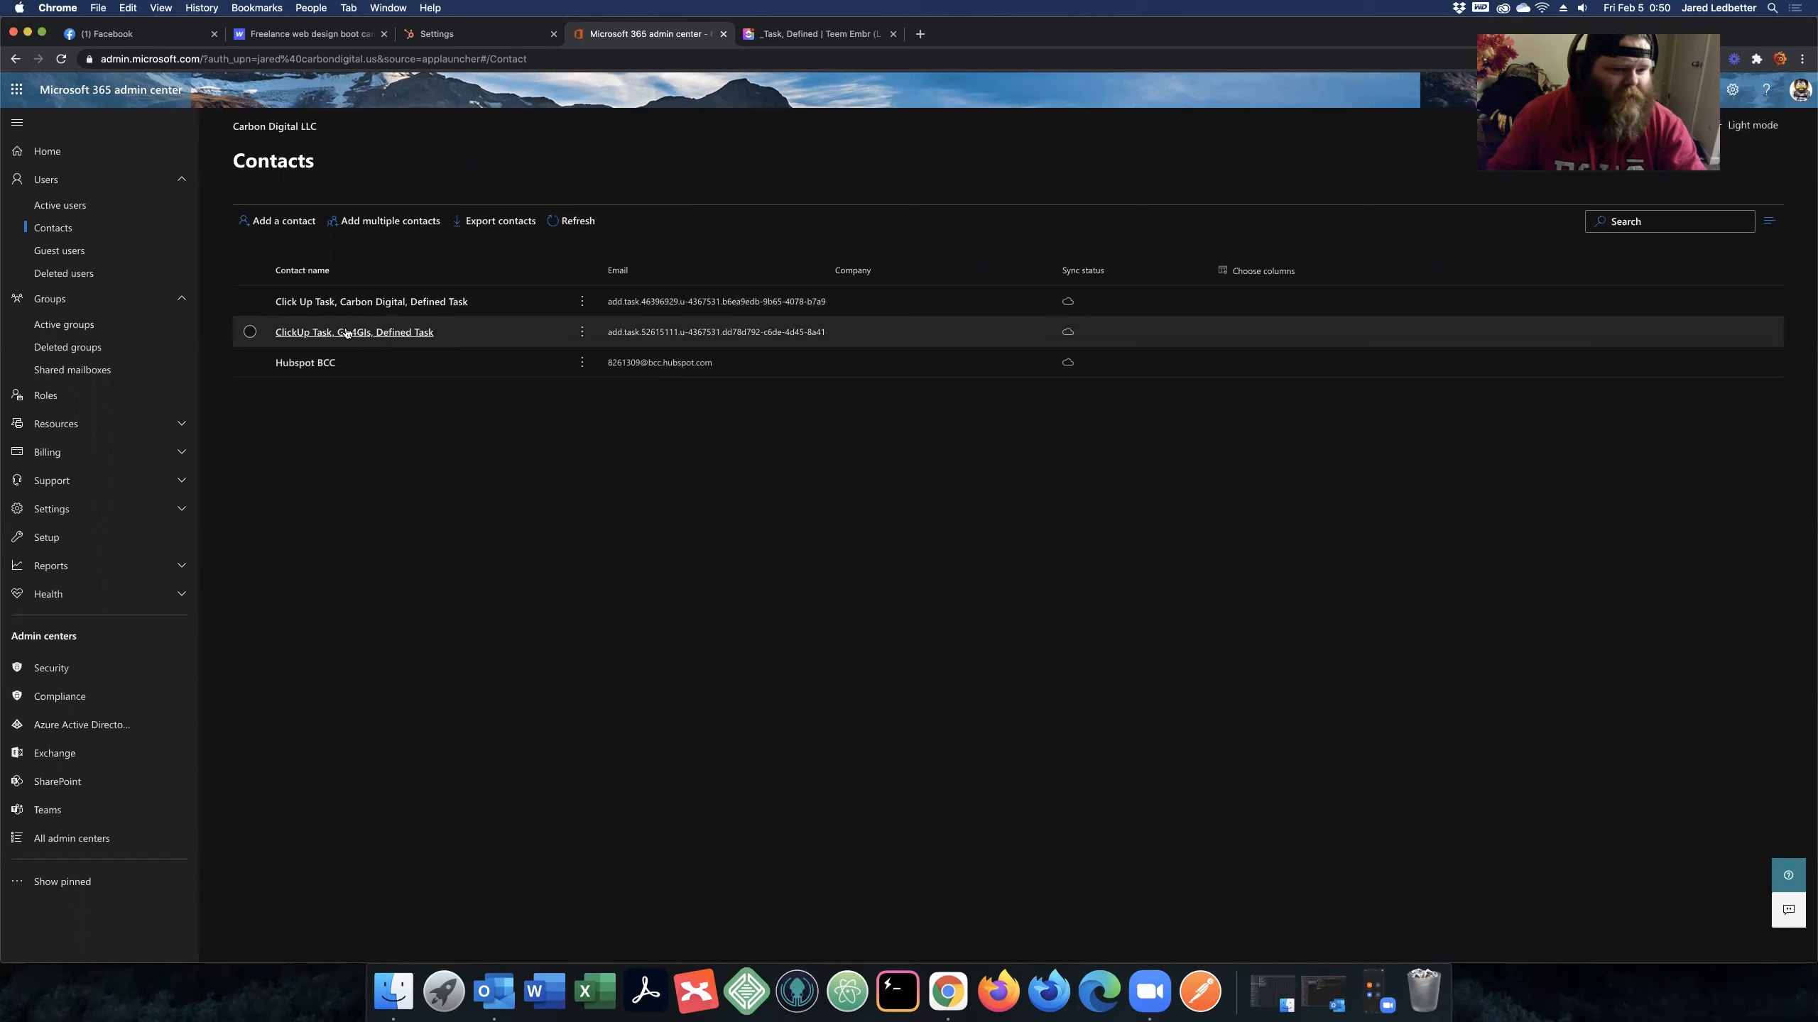
Step: Open the Support, Gis4GIs distribution list from the active groups and try to manage its members
{"action": "left_click", "coordinate": [75, 327]}
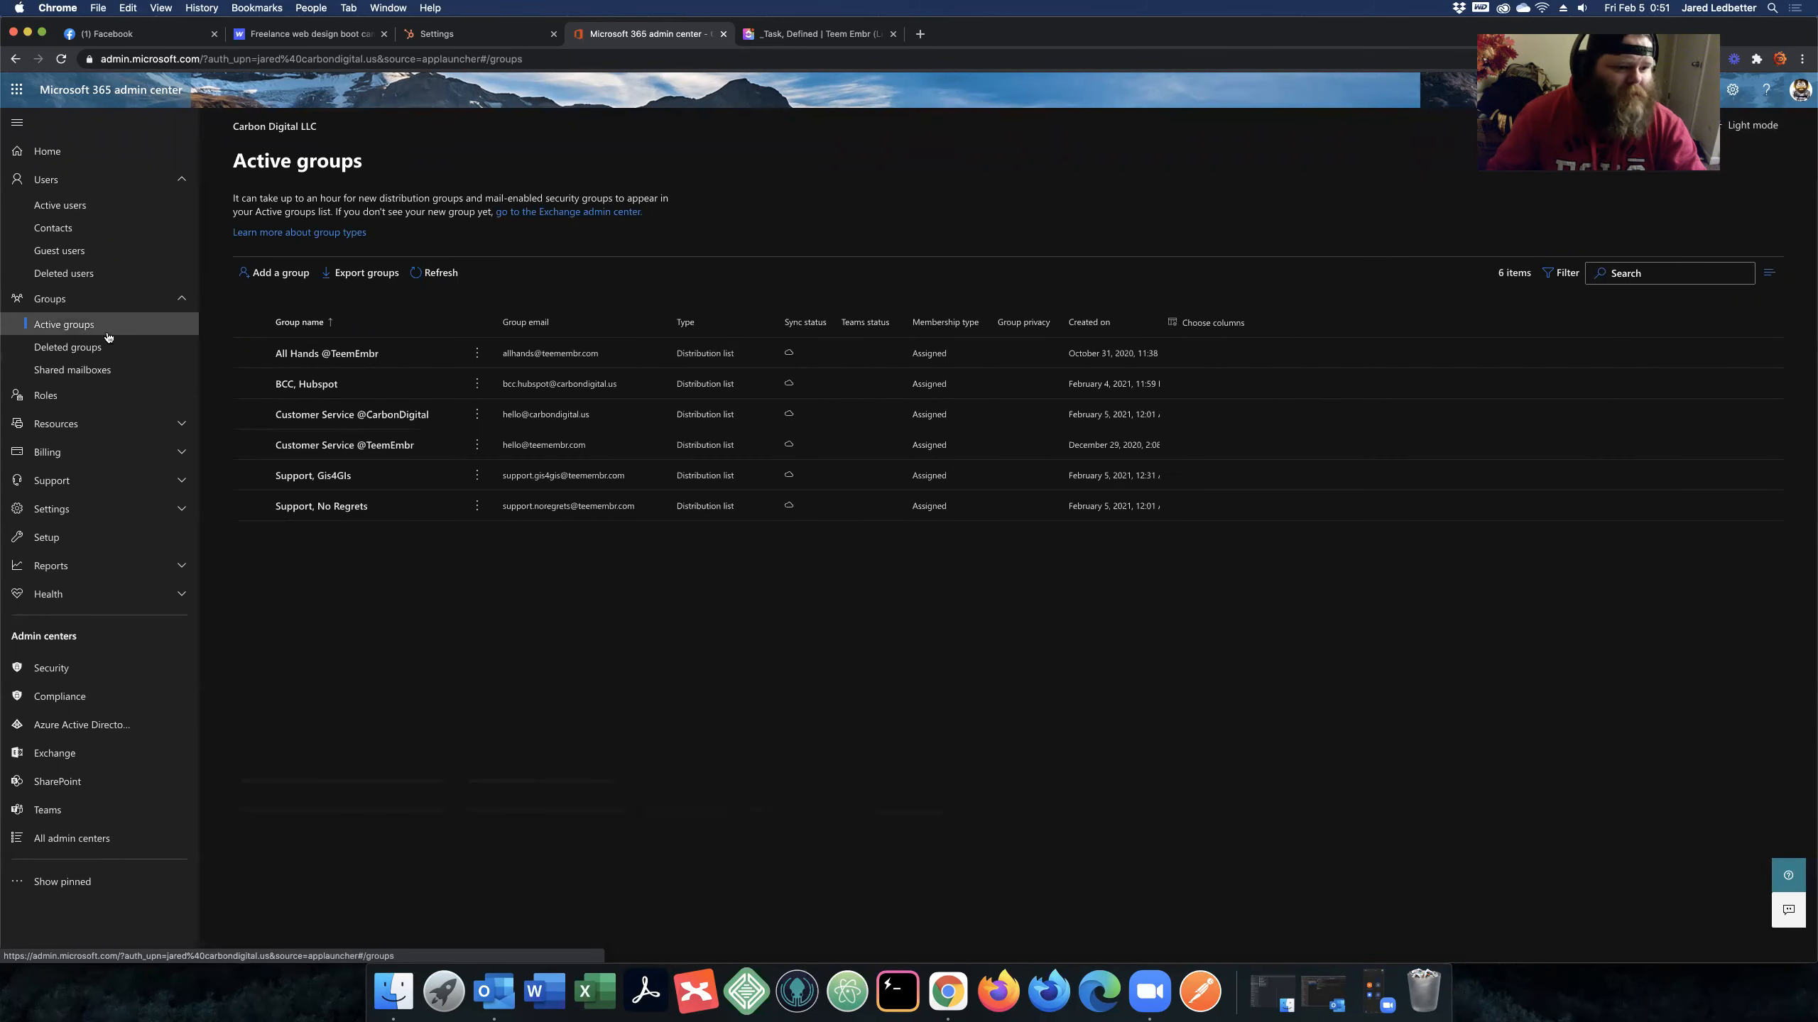
{"action": "left_click", "coordinate": [338, 476]}
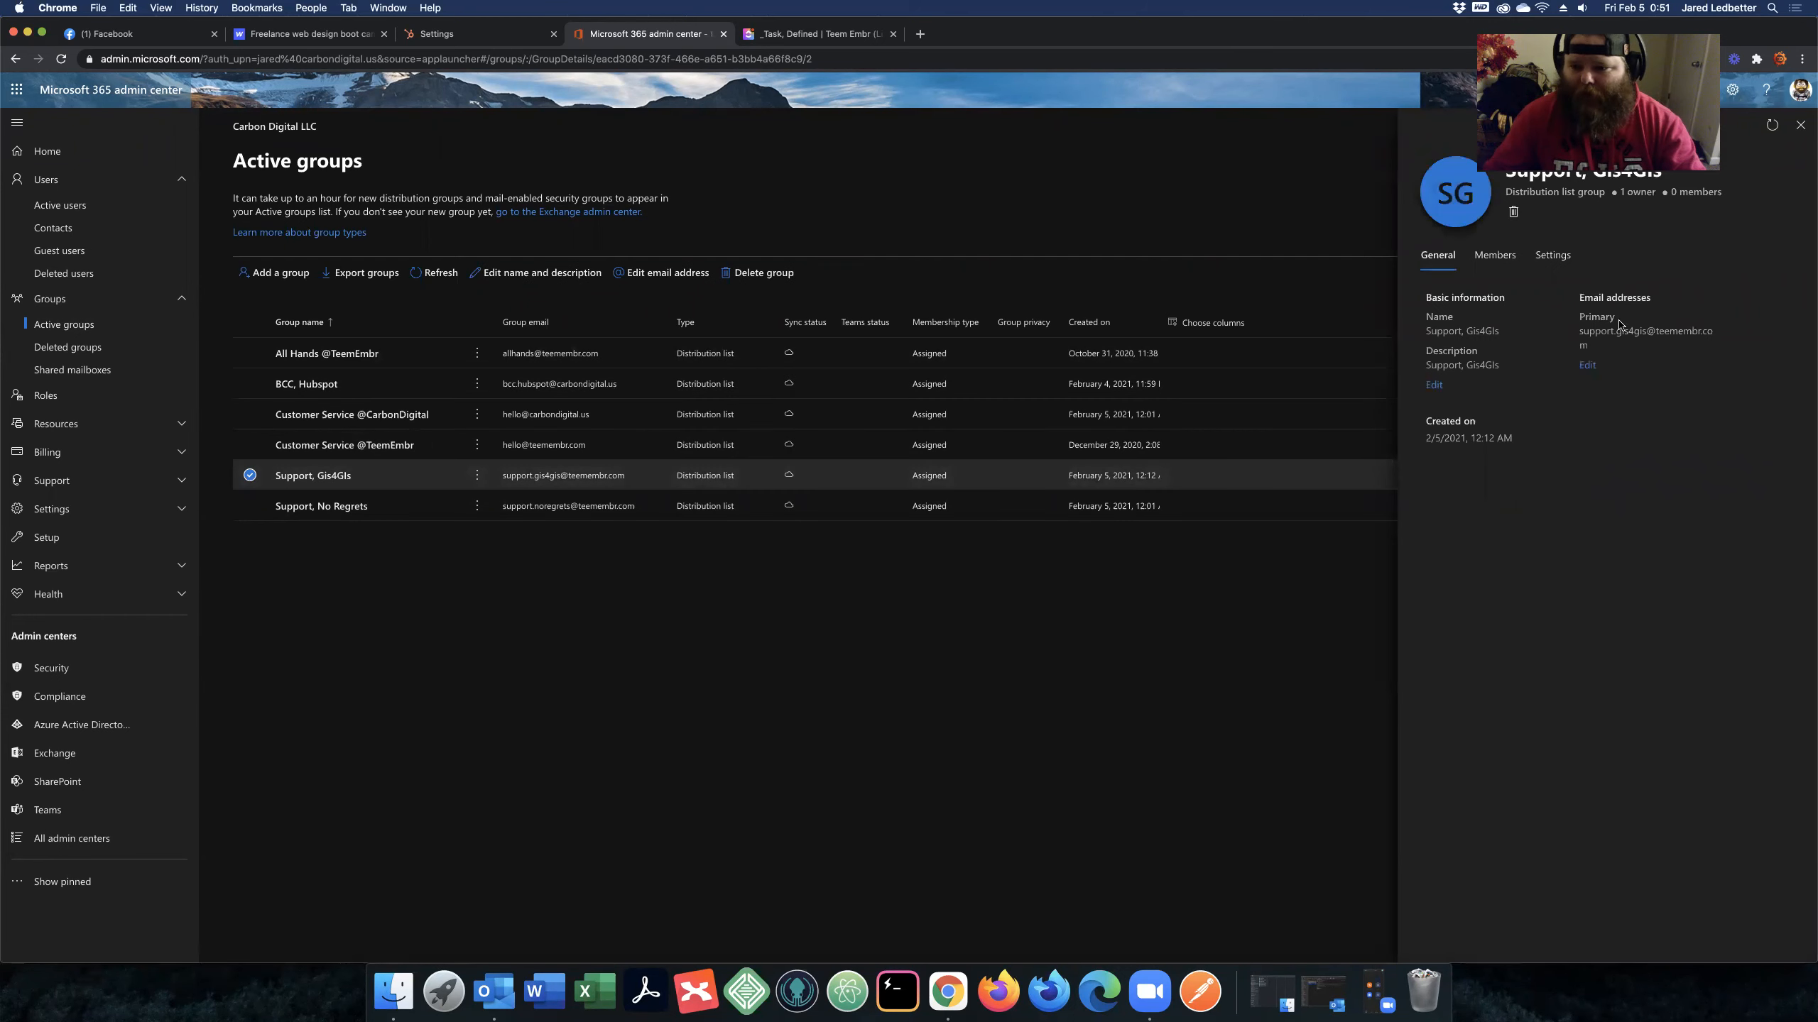
{"action": "left_click", "coordinate": [1501, 259]}
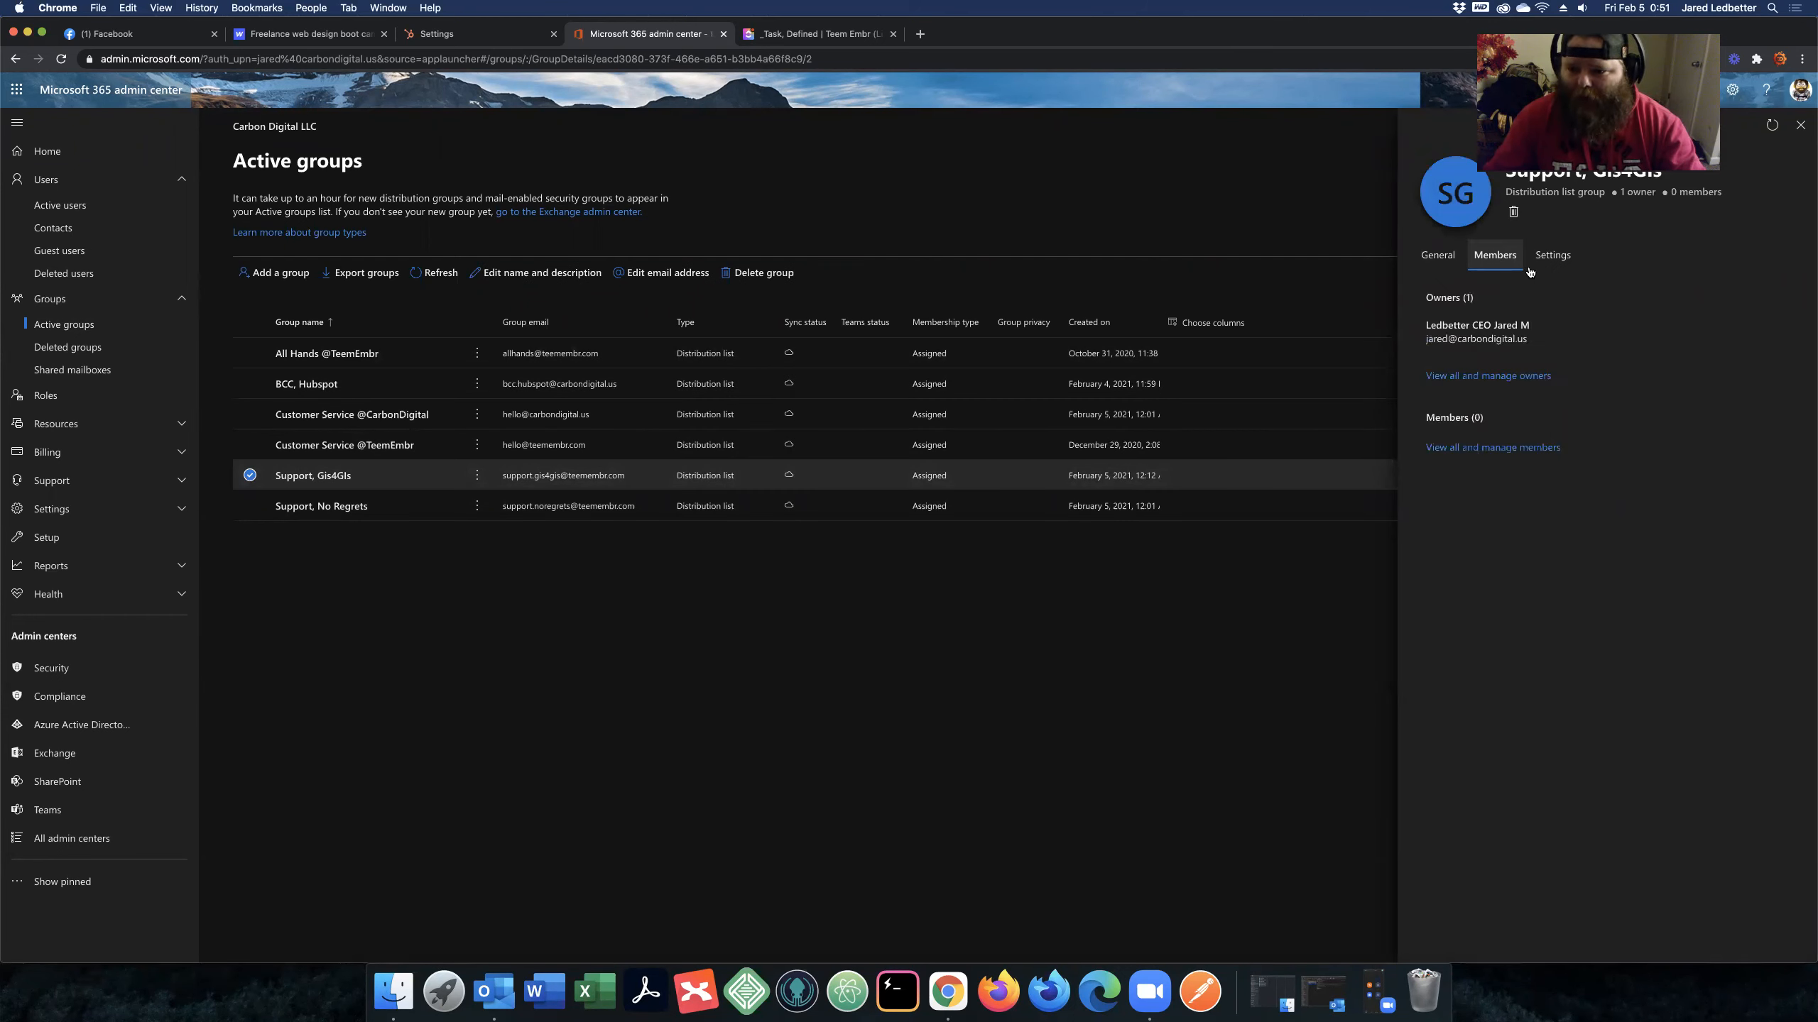
{"action": "left_click", "coordinate": [1489, 448]}
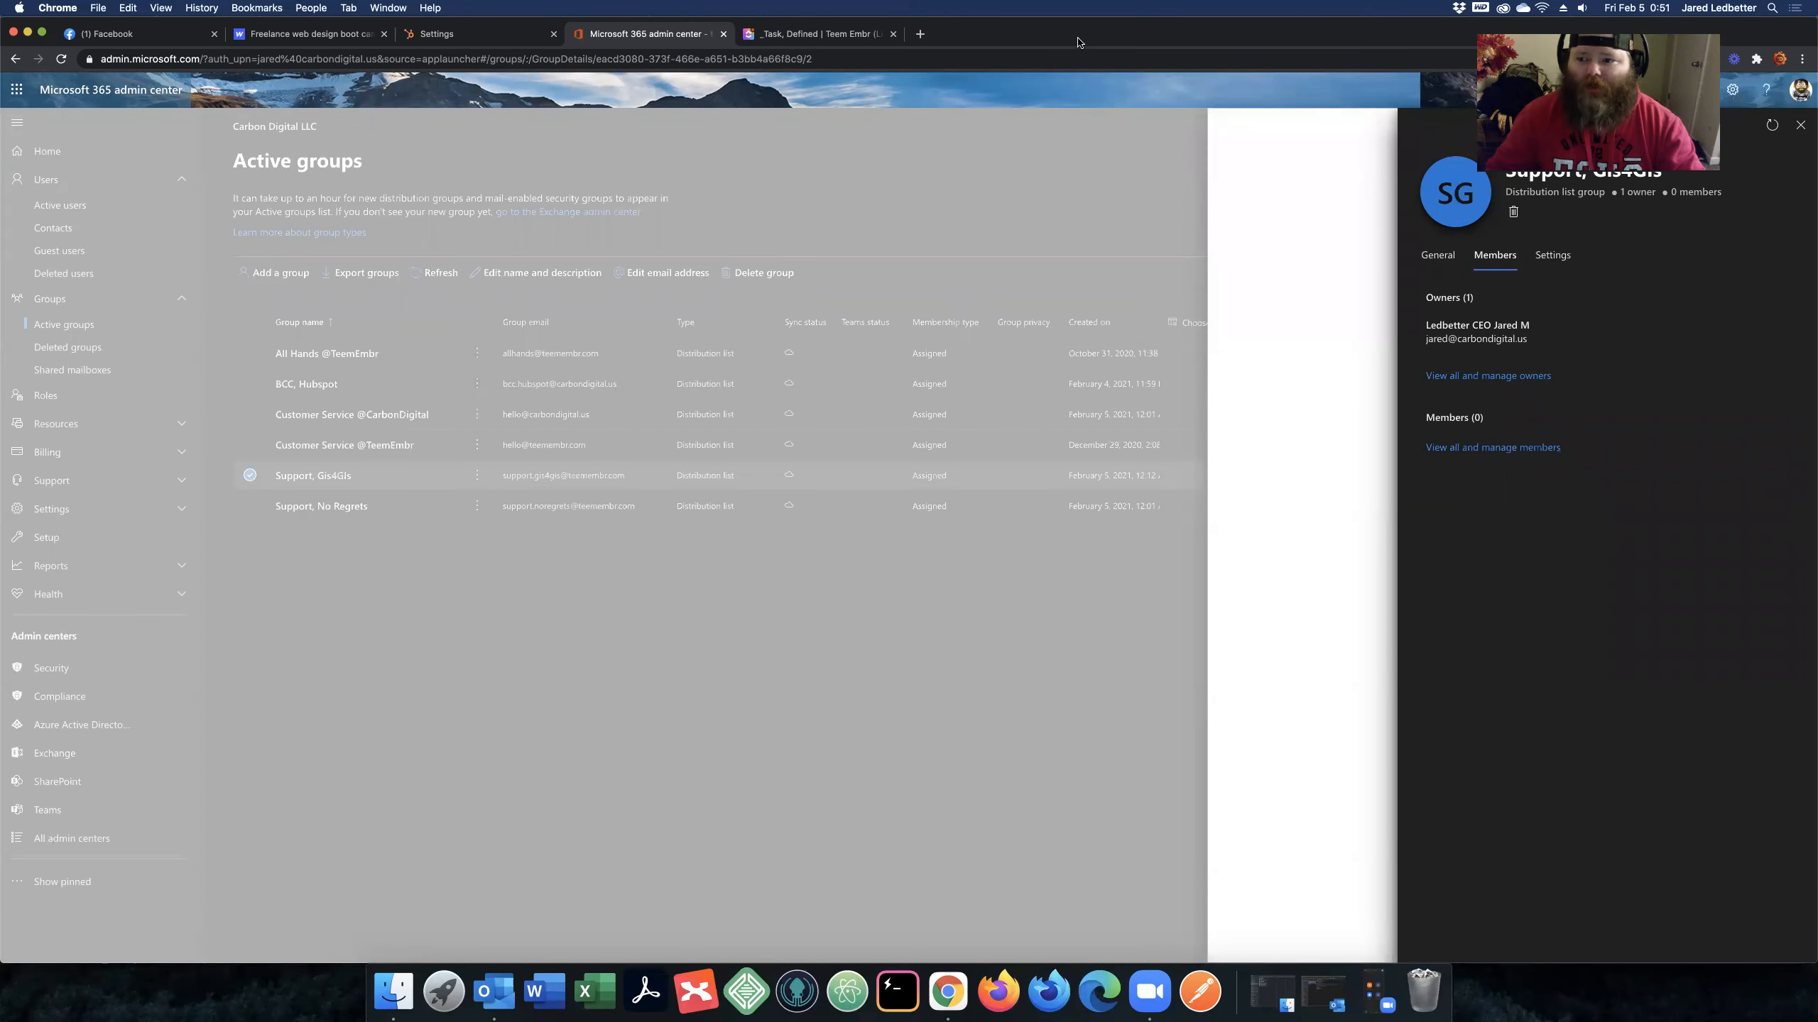
{"action": "left_click", "coordinate": [1801, 127]}
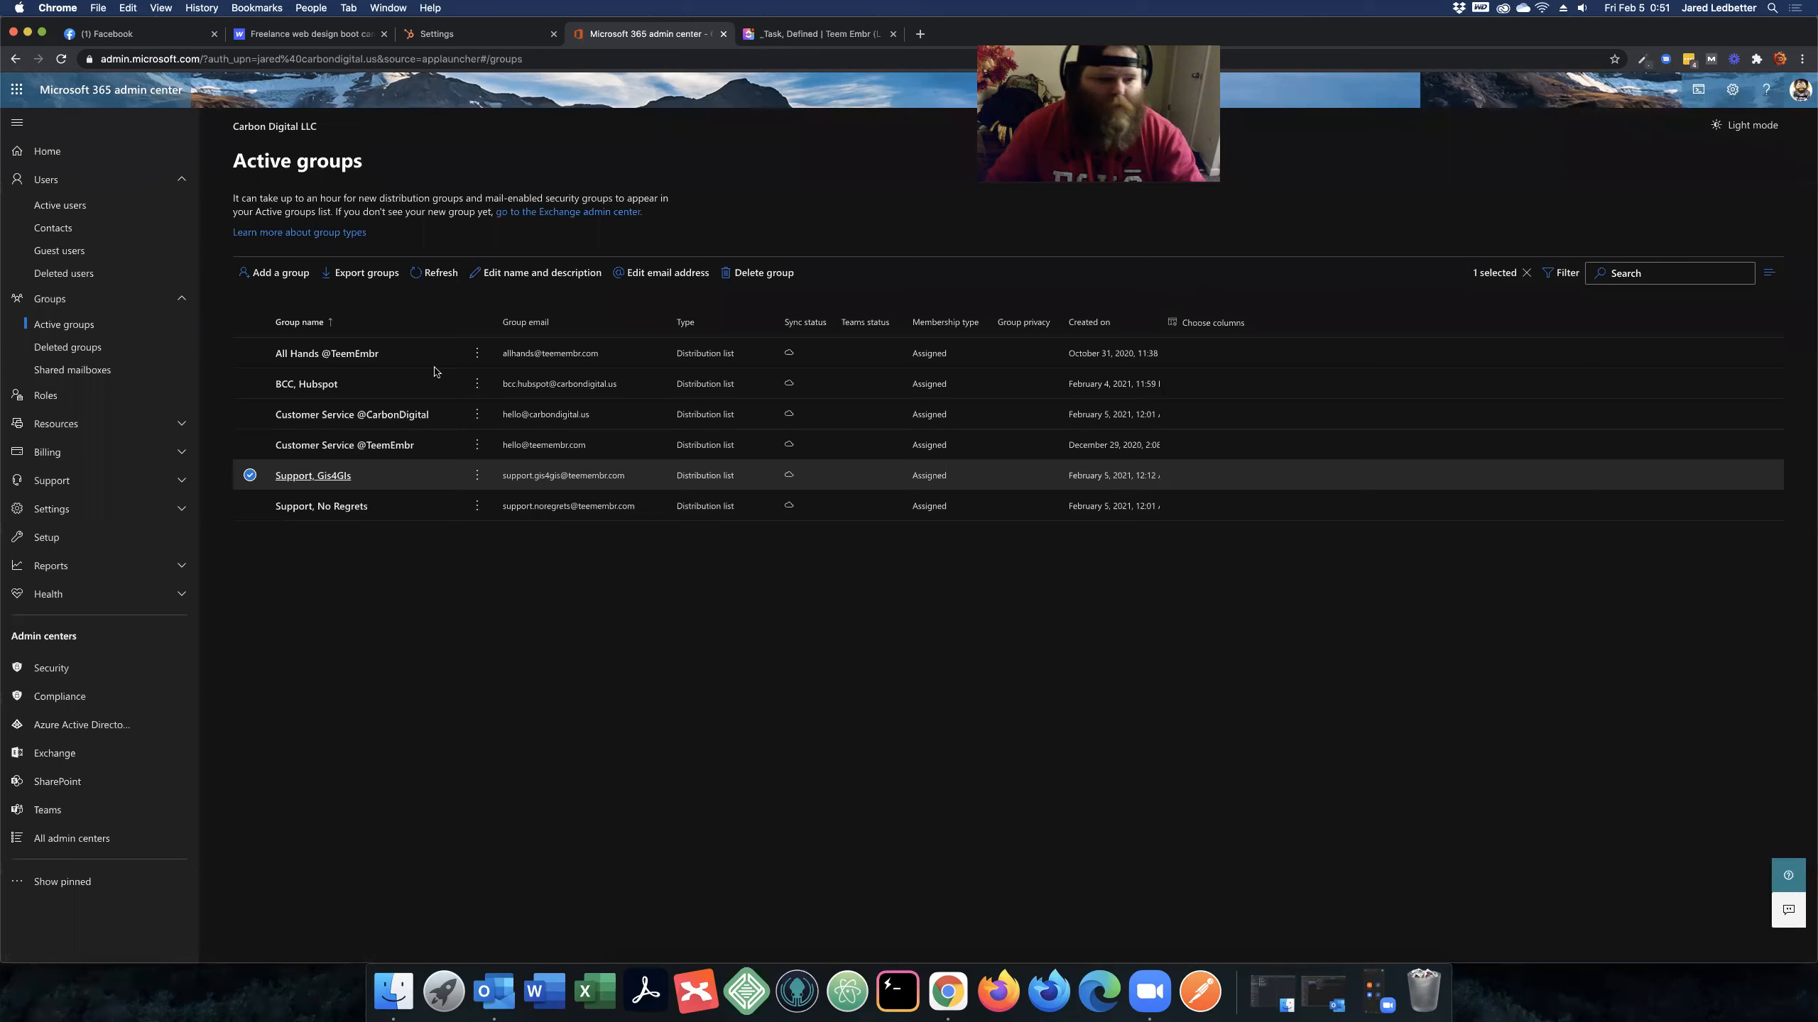
Step: Reopen the Support, Gis4GIs group and bring up its advanced settings in the Exchange admin center
{"action": "left_click", "coordinate": [398, 476]}
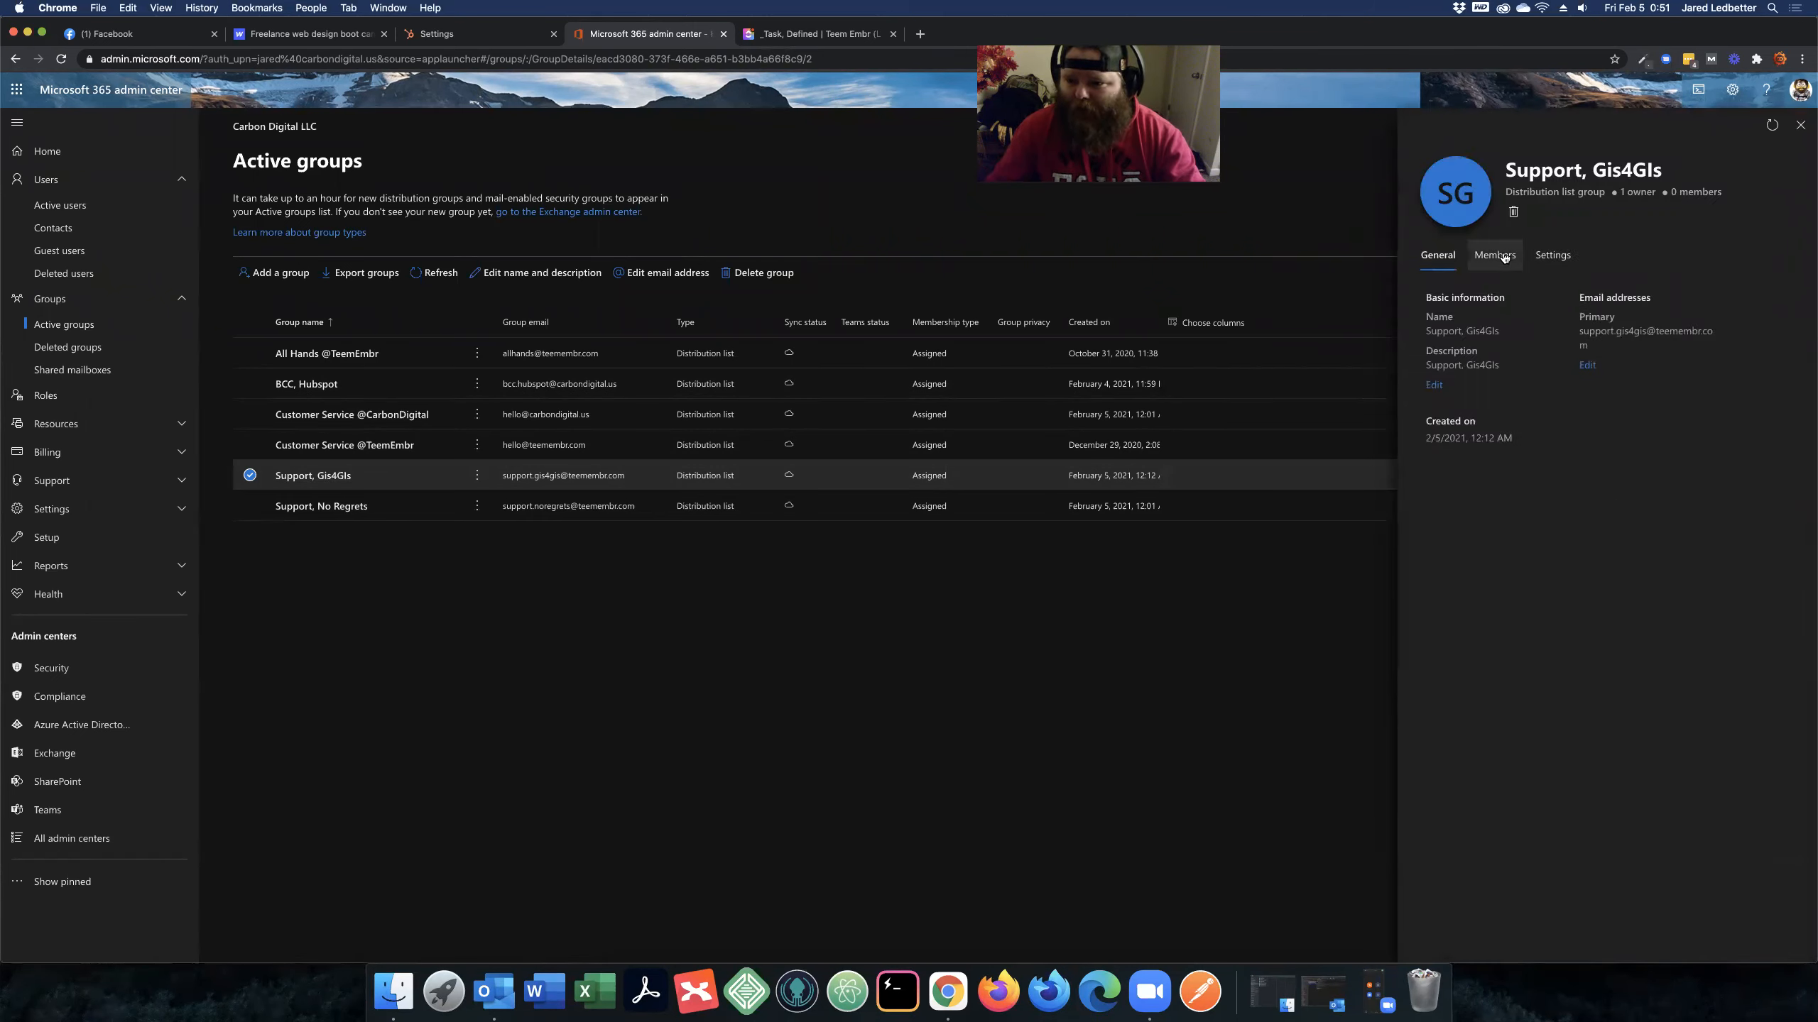
{"action": "left_click", "coordinate": [1503, 262]}
{"action": "left_click", "coordinate": [1506, 449]}
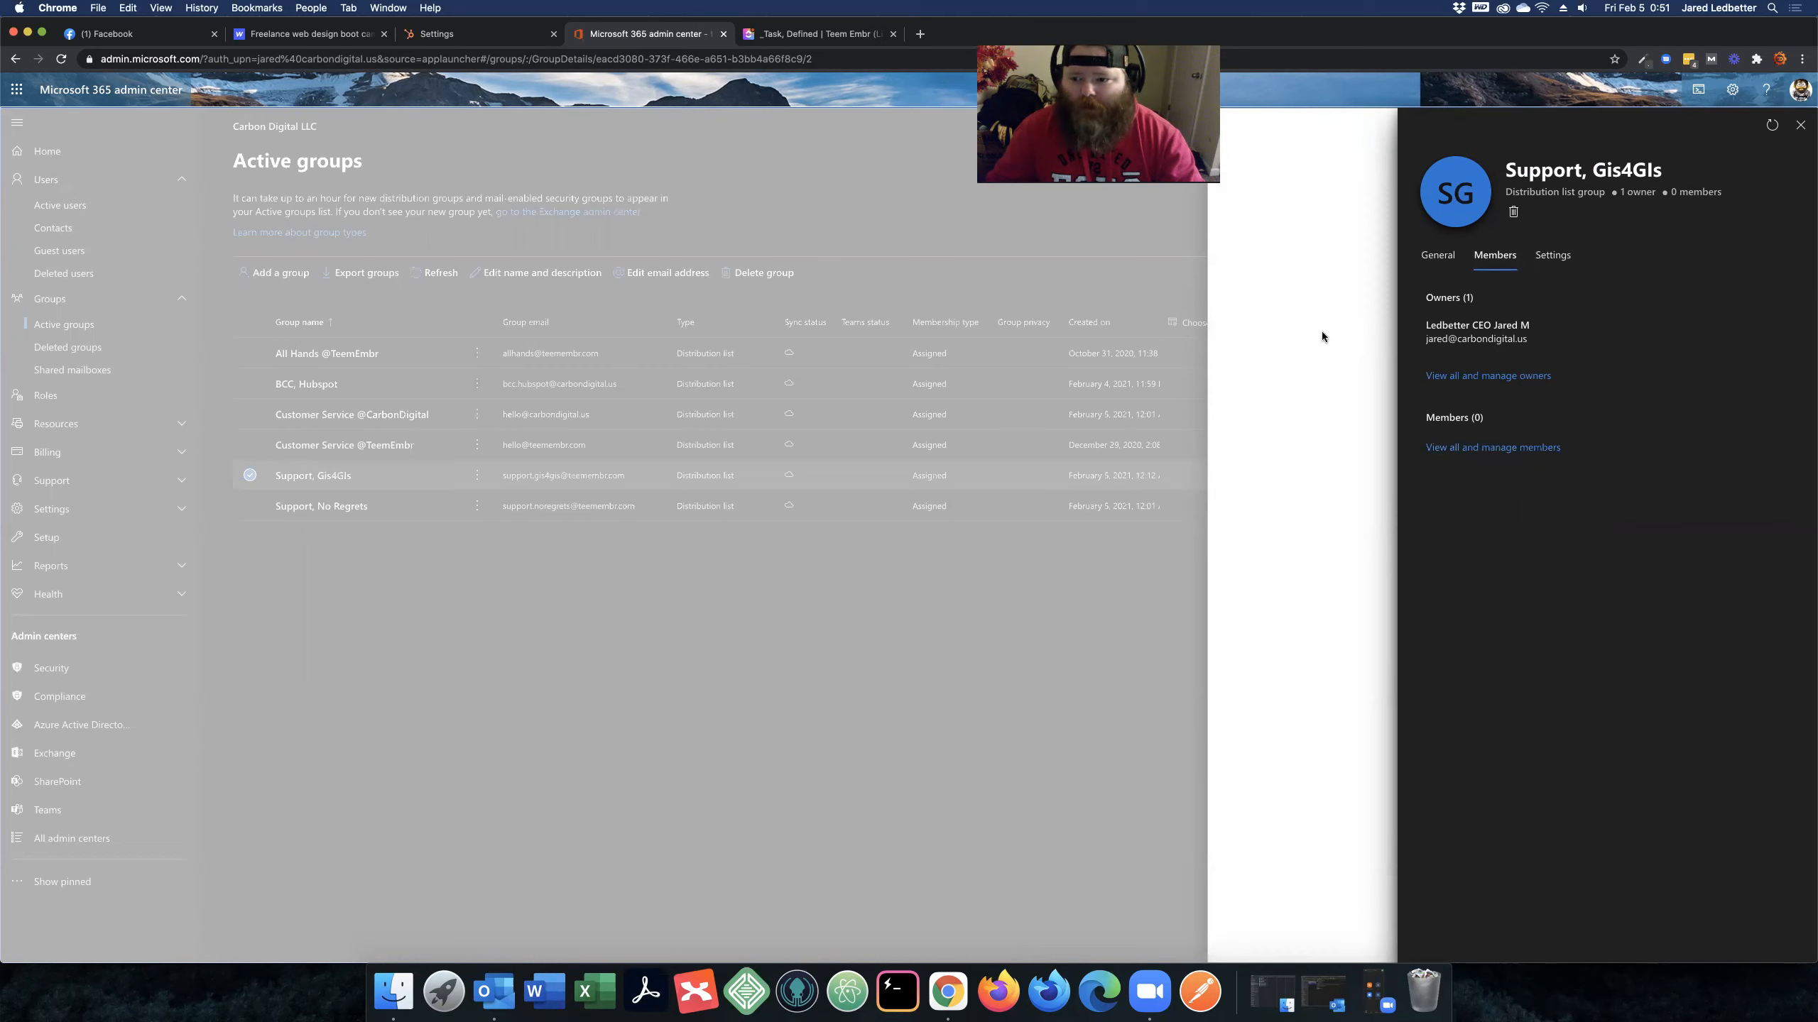
{"action": "left_click", "coordinate": [1553, 257]}
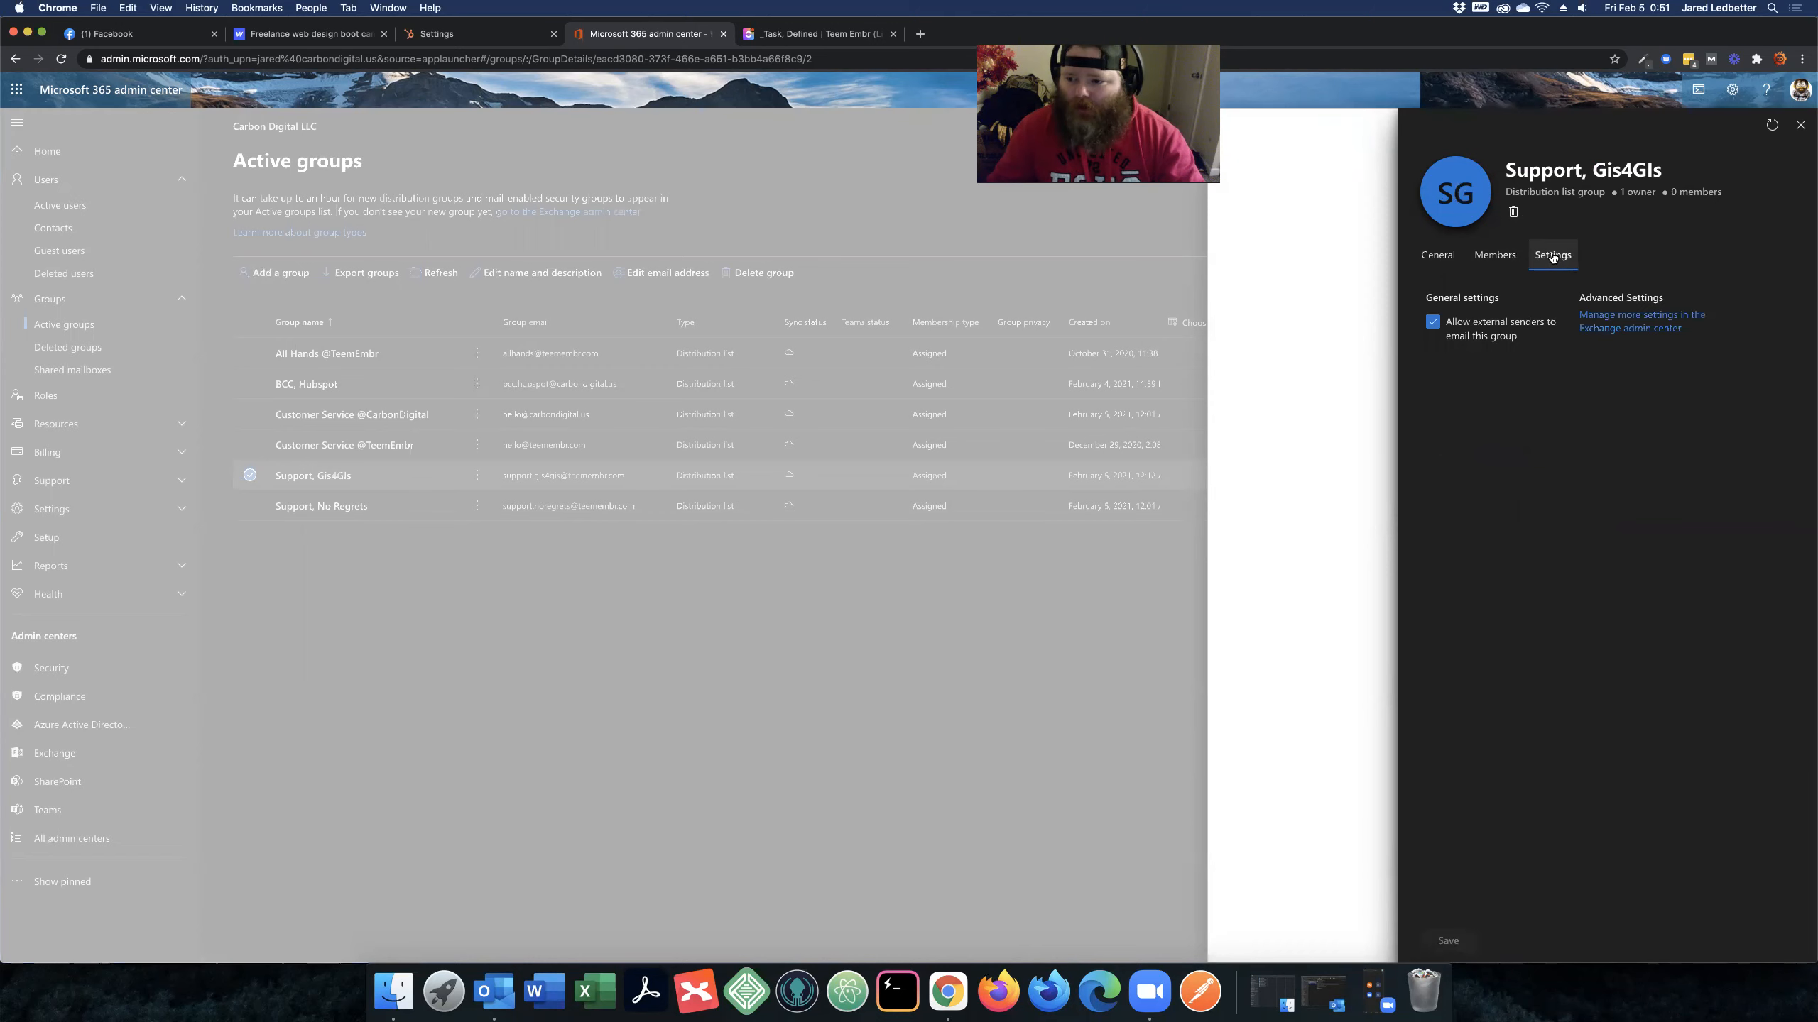
{"action": "left_click", "coordinate": [1603, 320]}
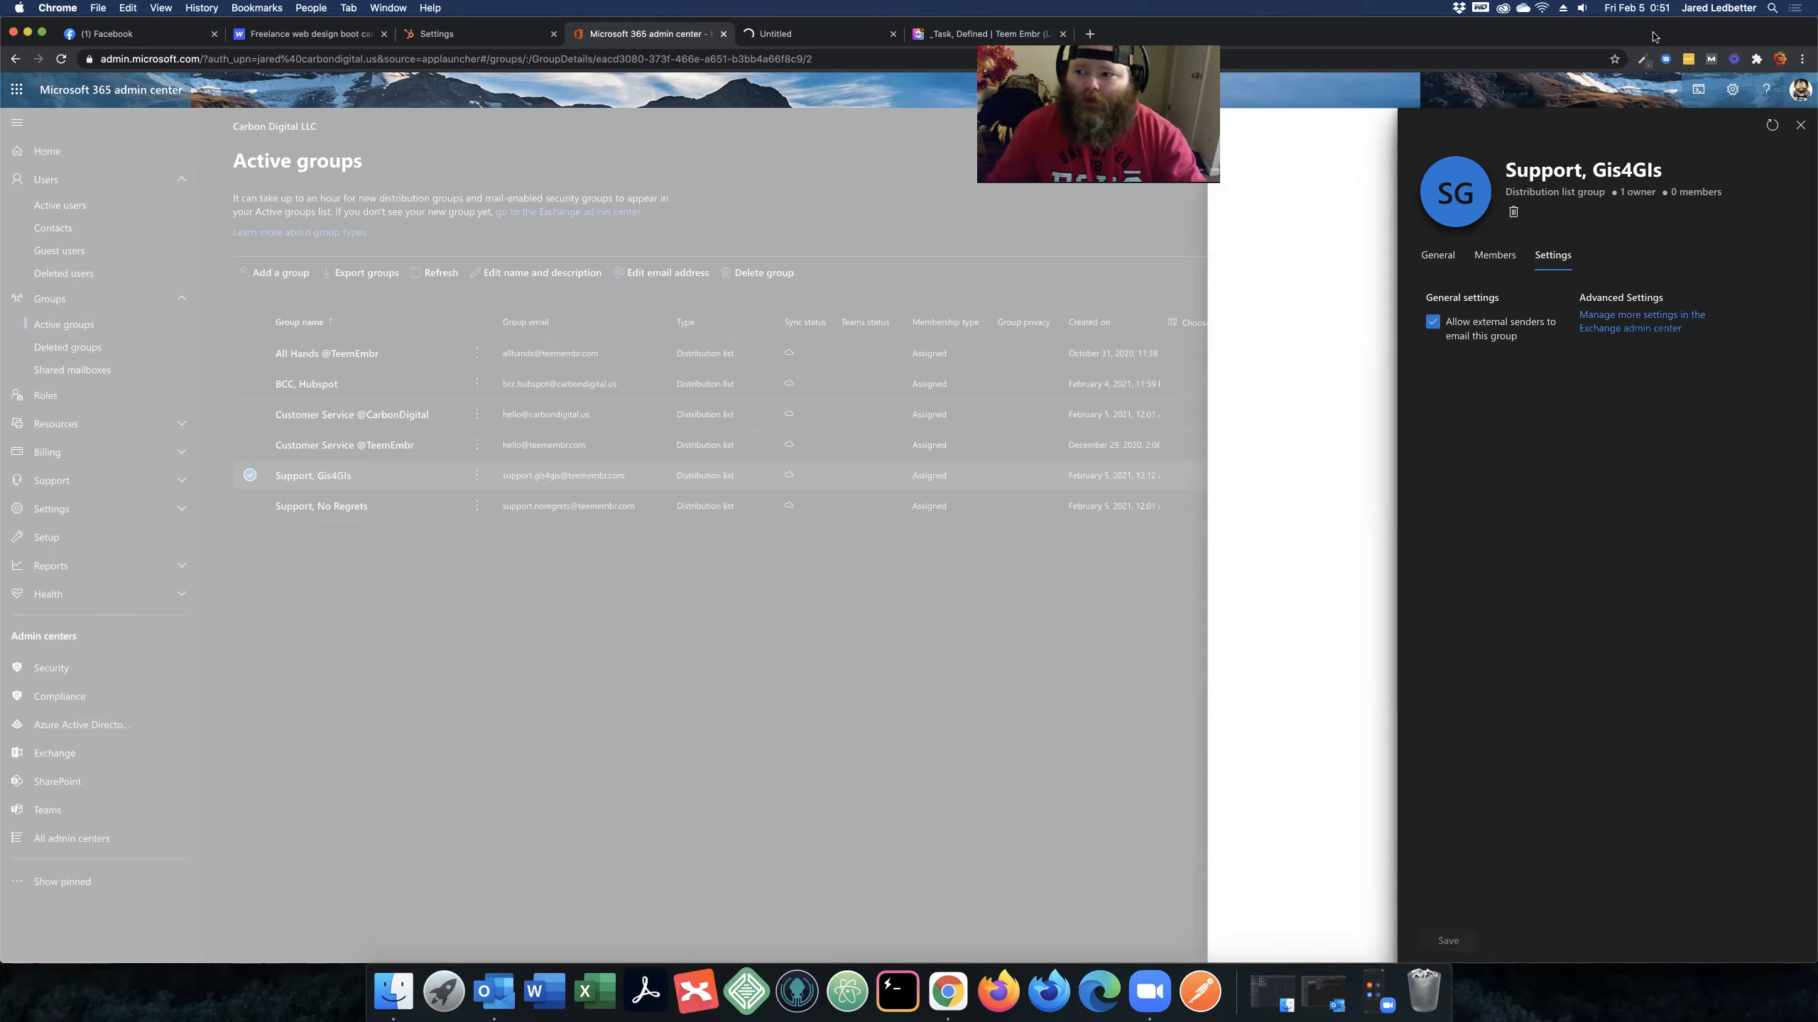
{"action": "left_click", "coordinate": [793, 35]}
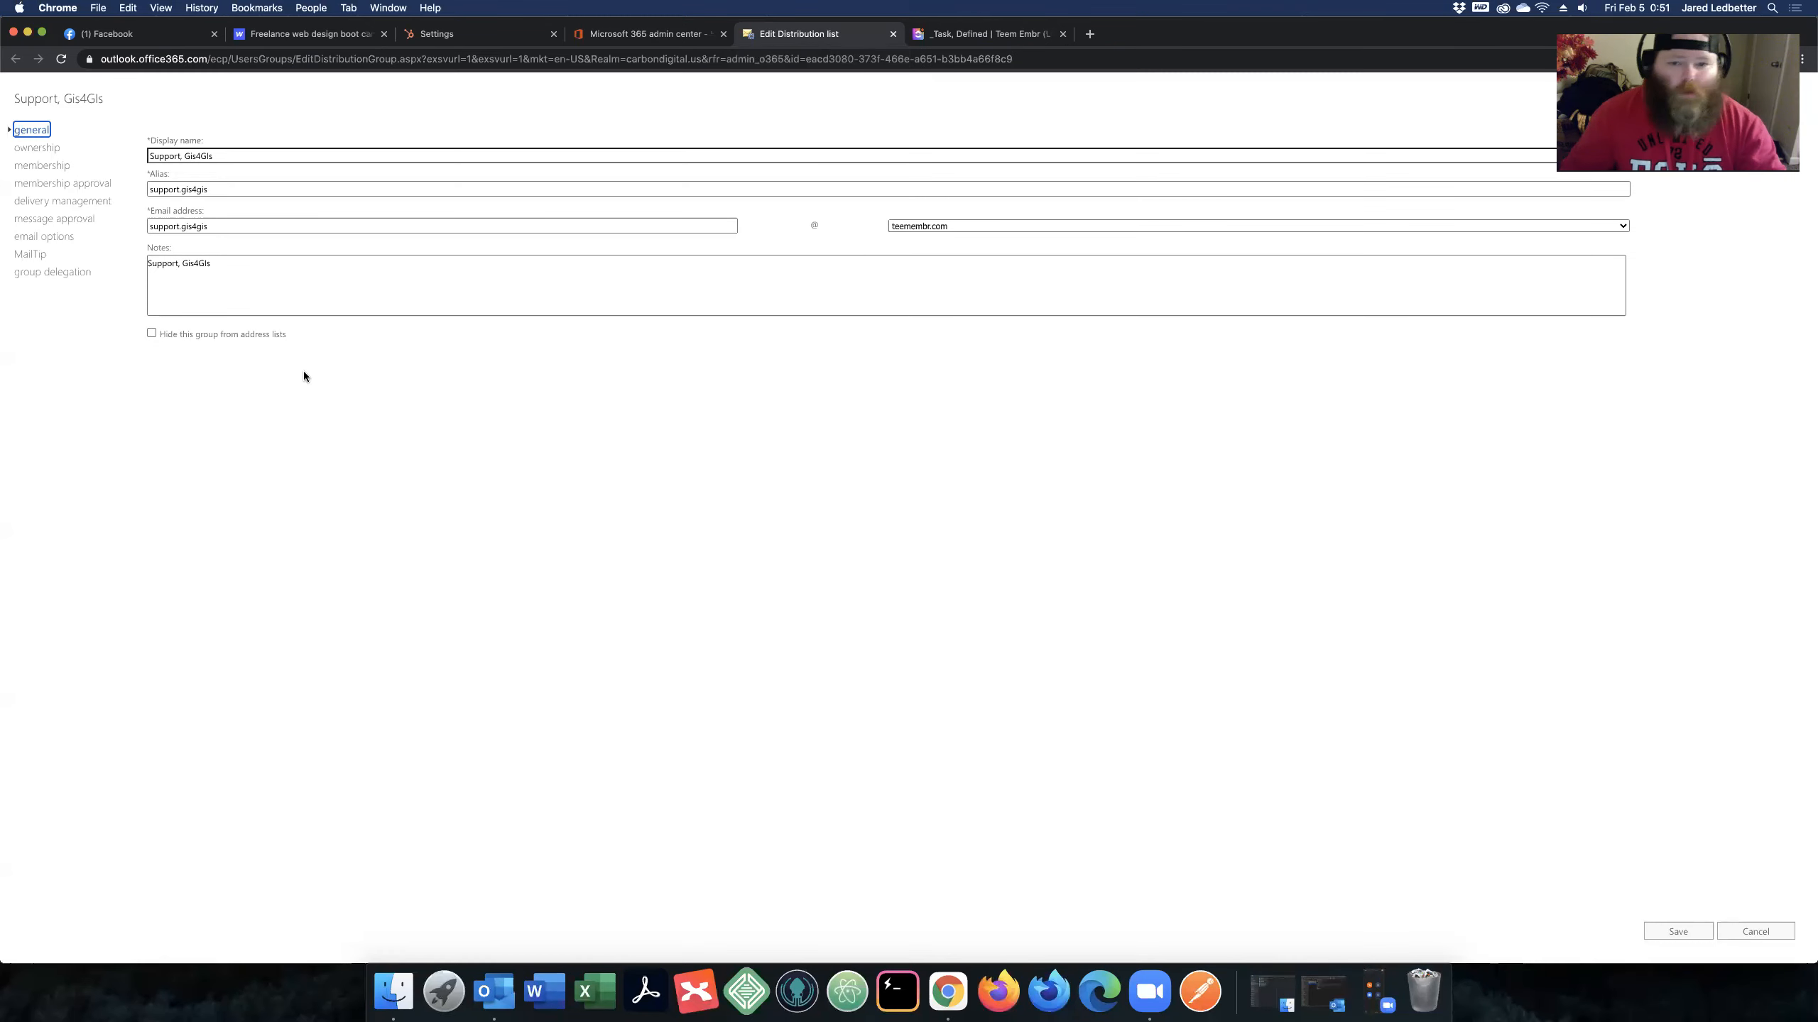
Step: Add the ClickUp Task, Gis4GIs, Defined Task contact to the group's membership and save the distribution list
{"action": "left_click", "coordinate": [31, 165]}
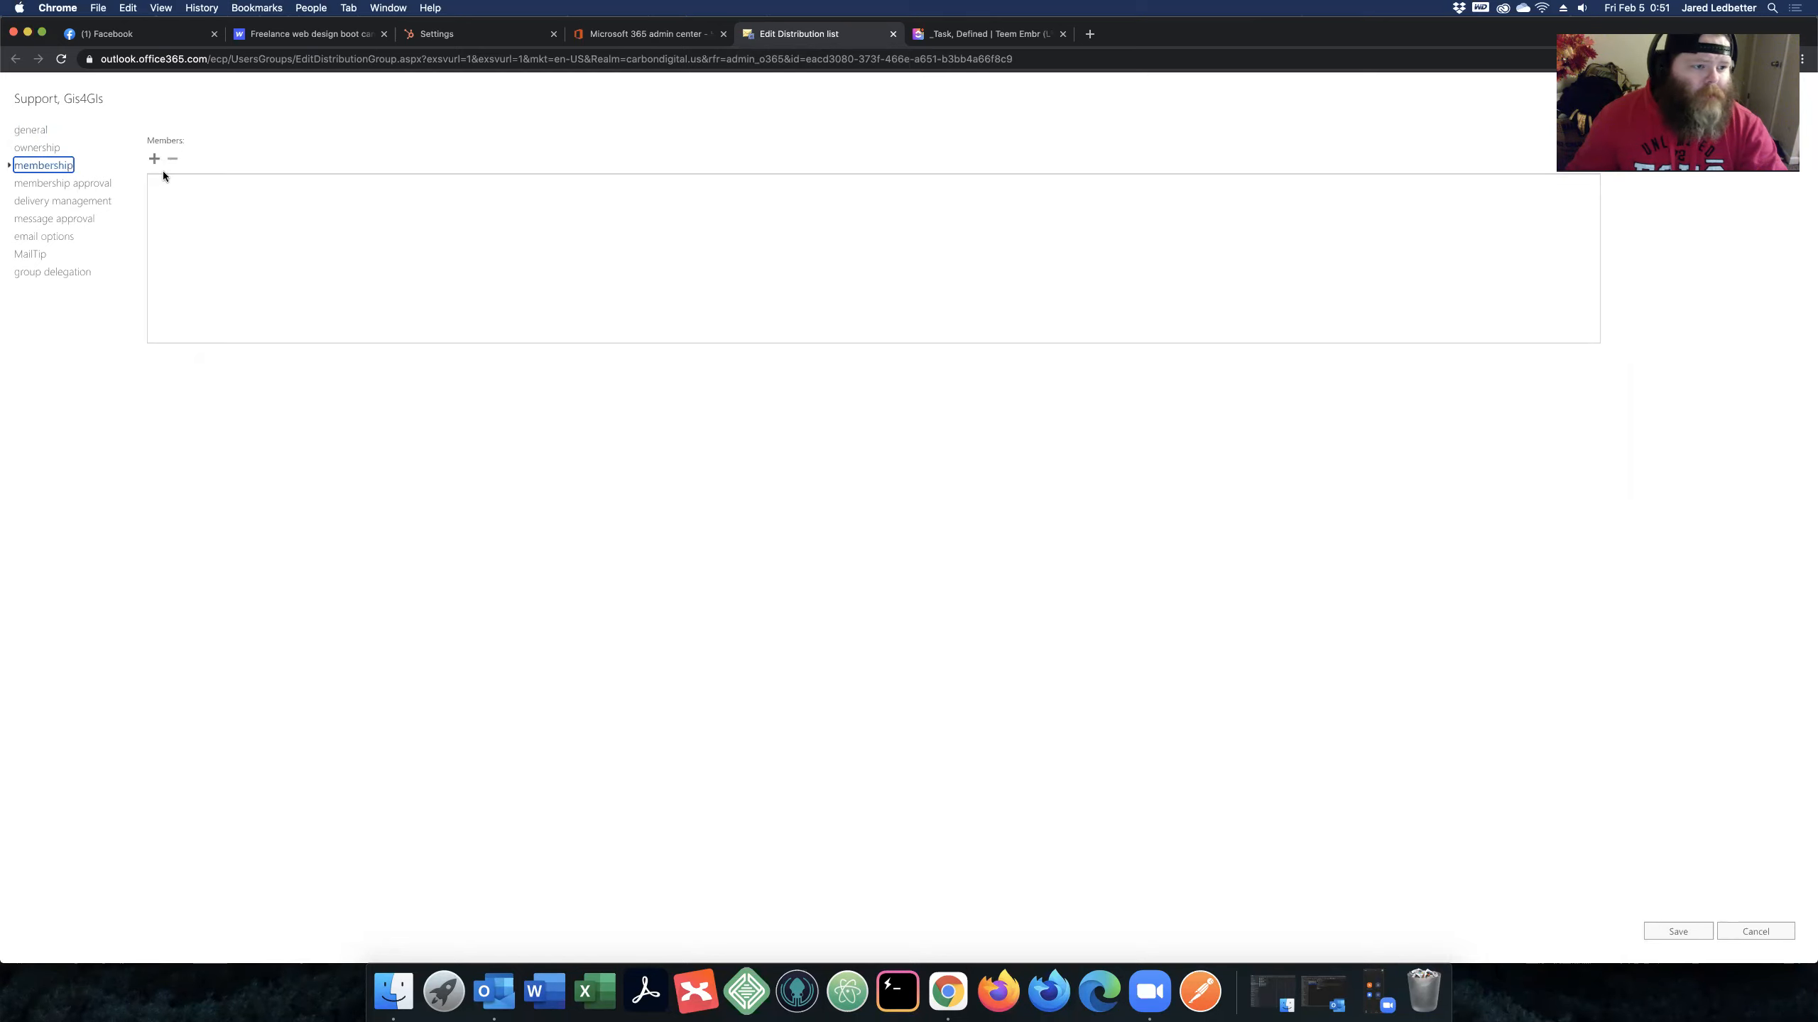
{"action": "left_click", "coordinate": [155, 159]}
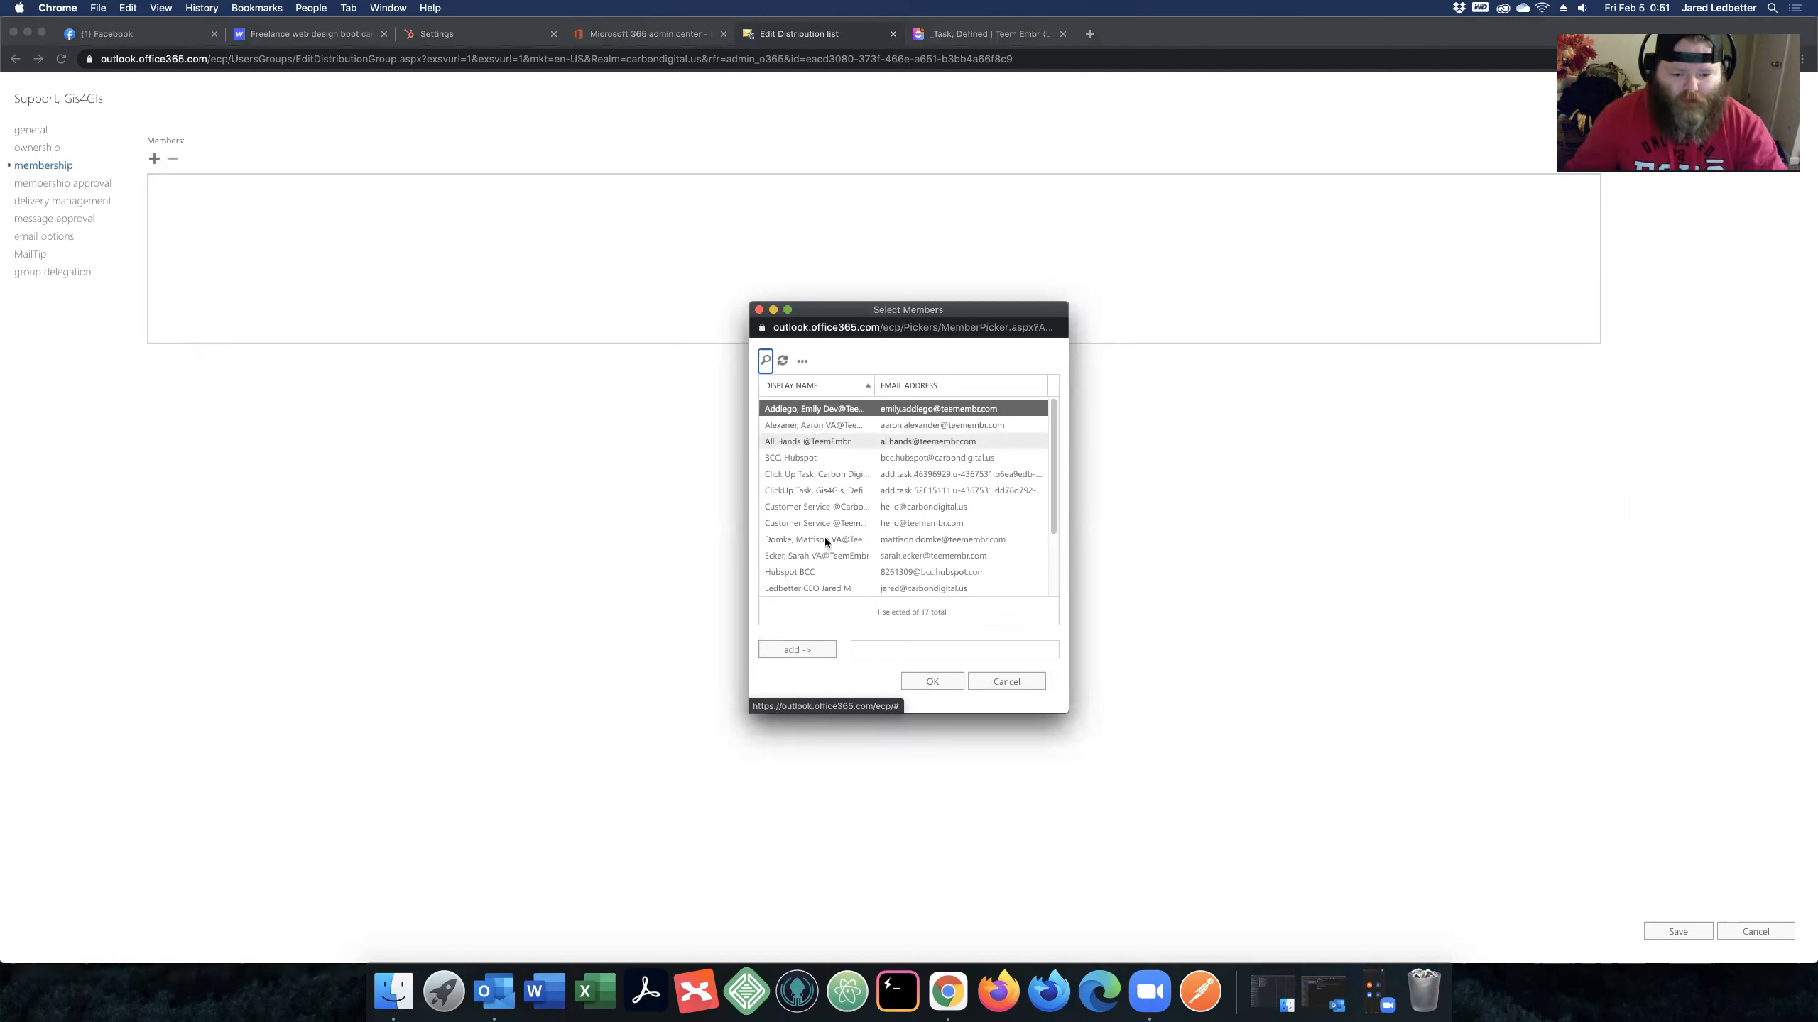
{"action": "left_click", "coordinate": [790, 491]}
{"action": "left_click", "coordinate": [799, 650]}
{"action": "left_click", "coordinate": [932, 681]}
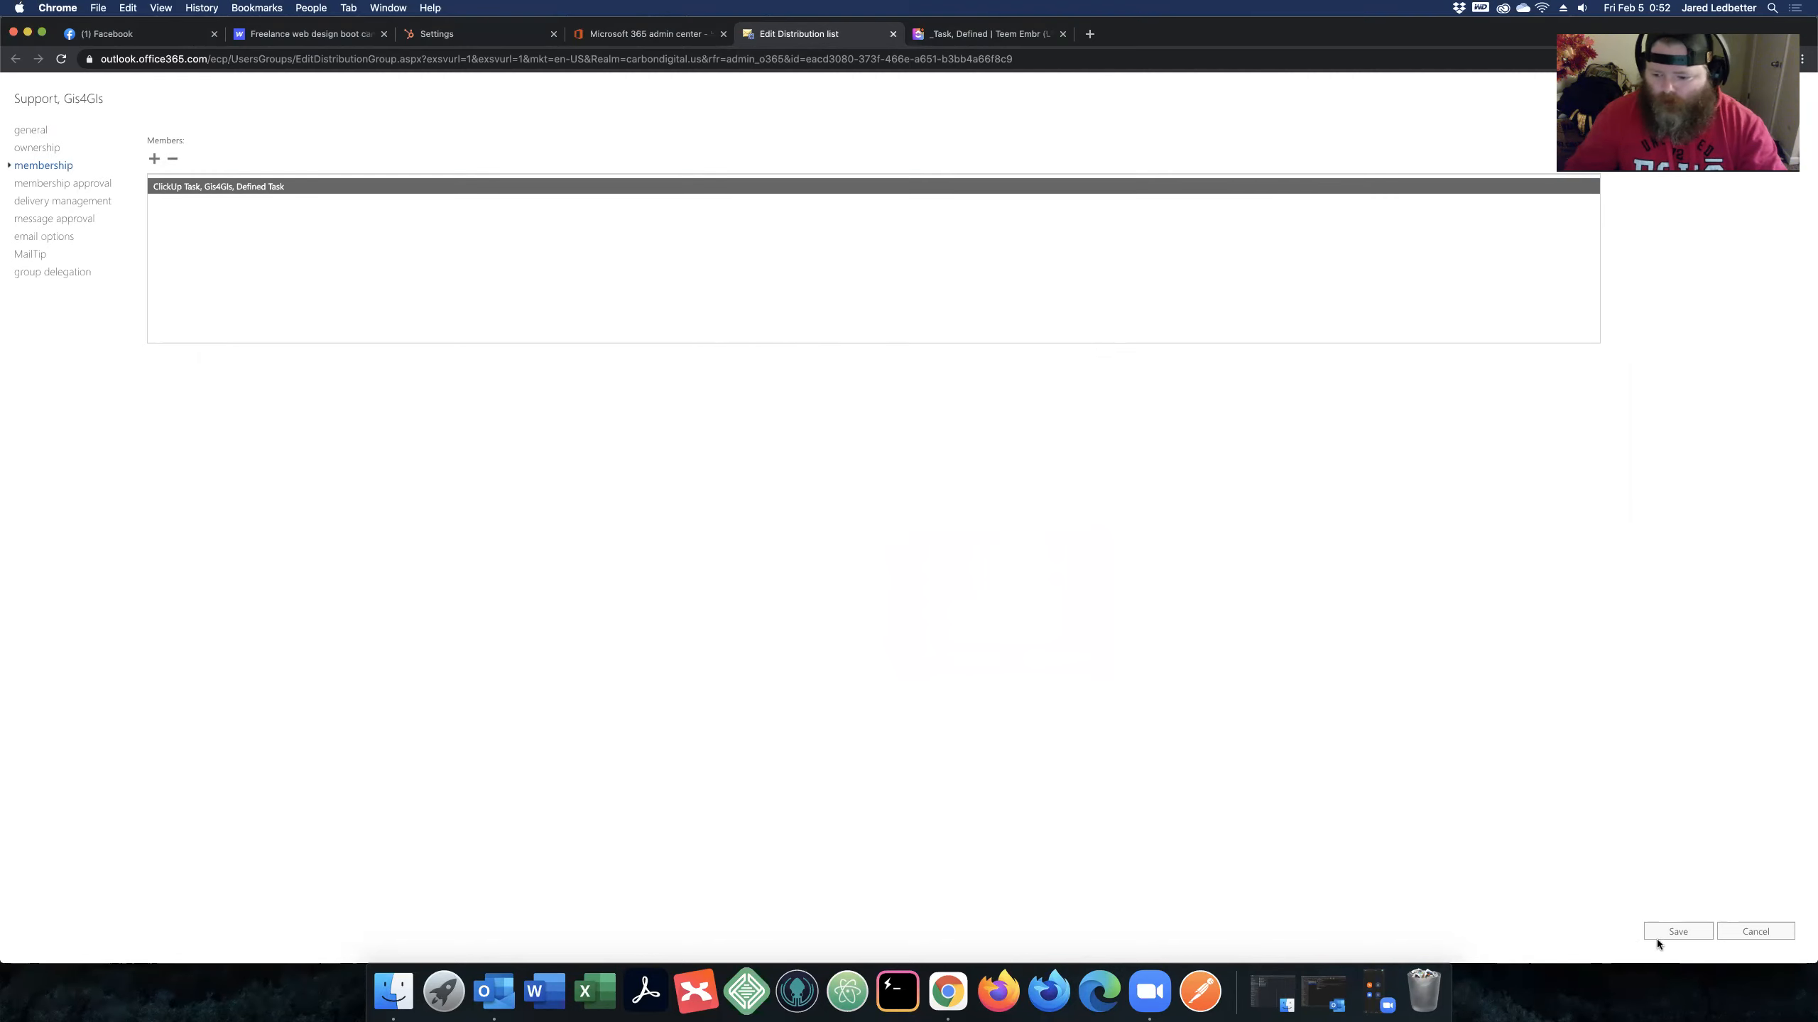
{"action": "left_click", "coordinate": [1675, 932]}
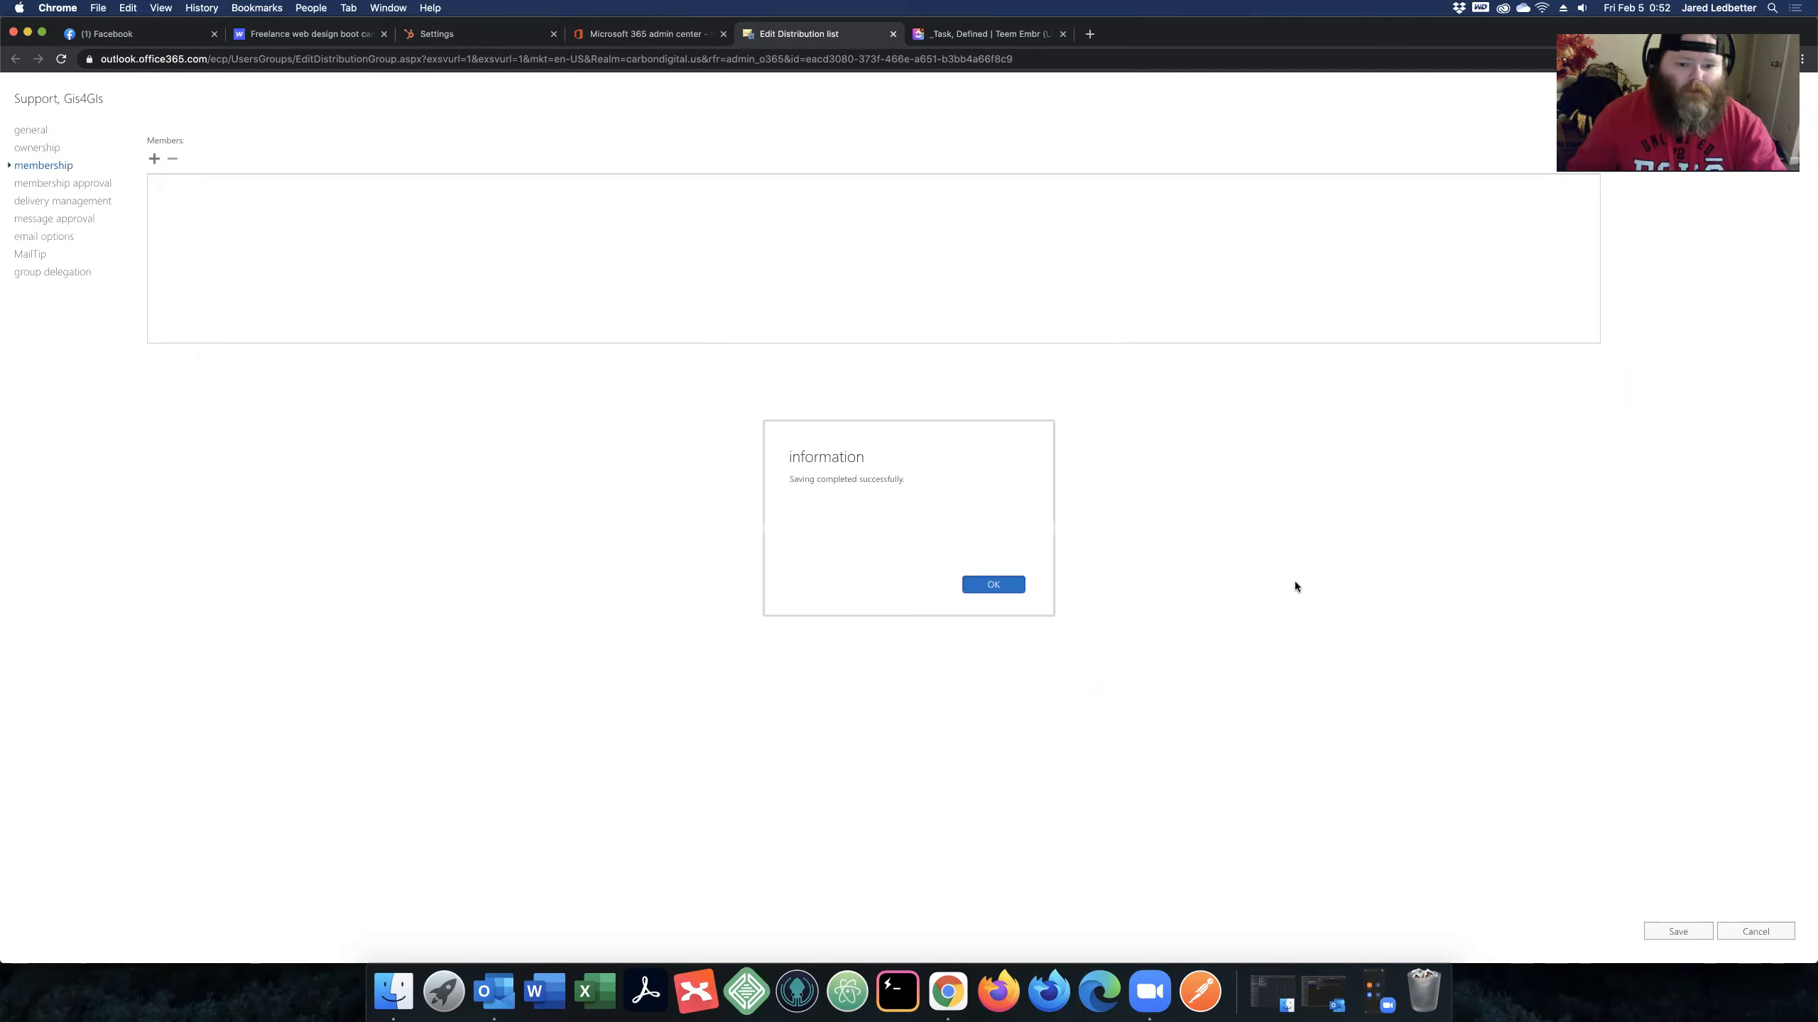
{"action": "left_click", "coordinate": [993, 581]}
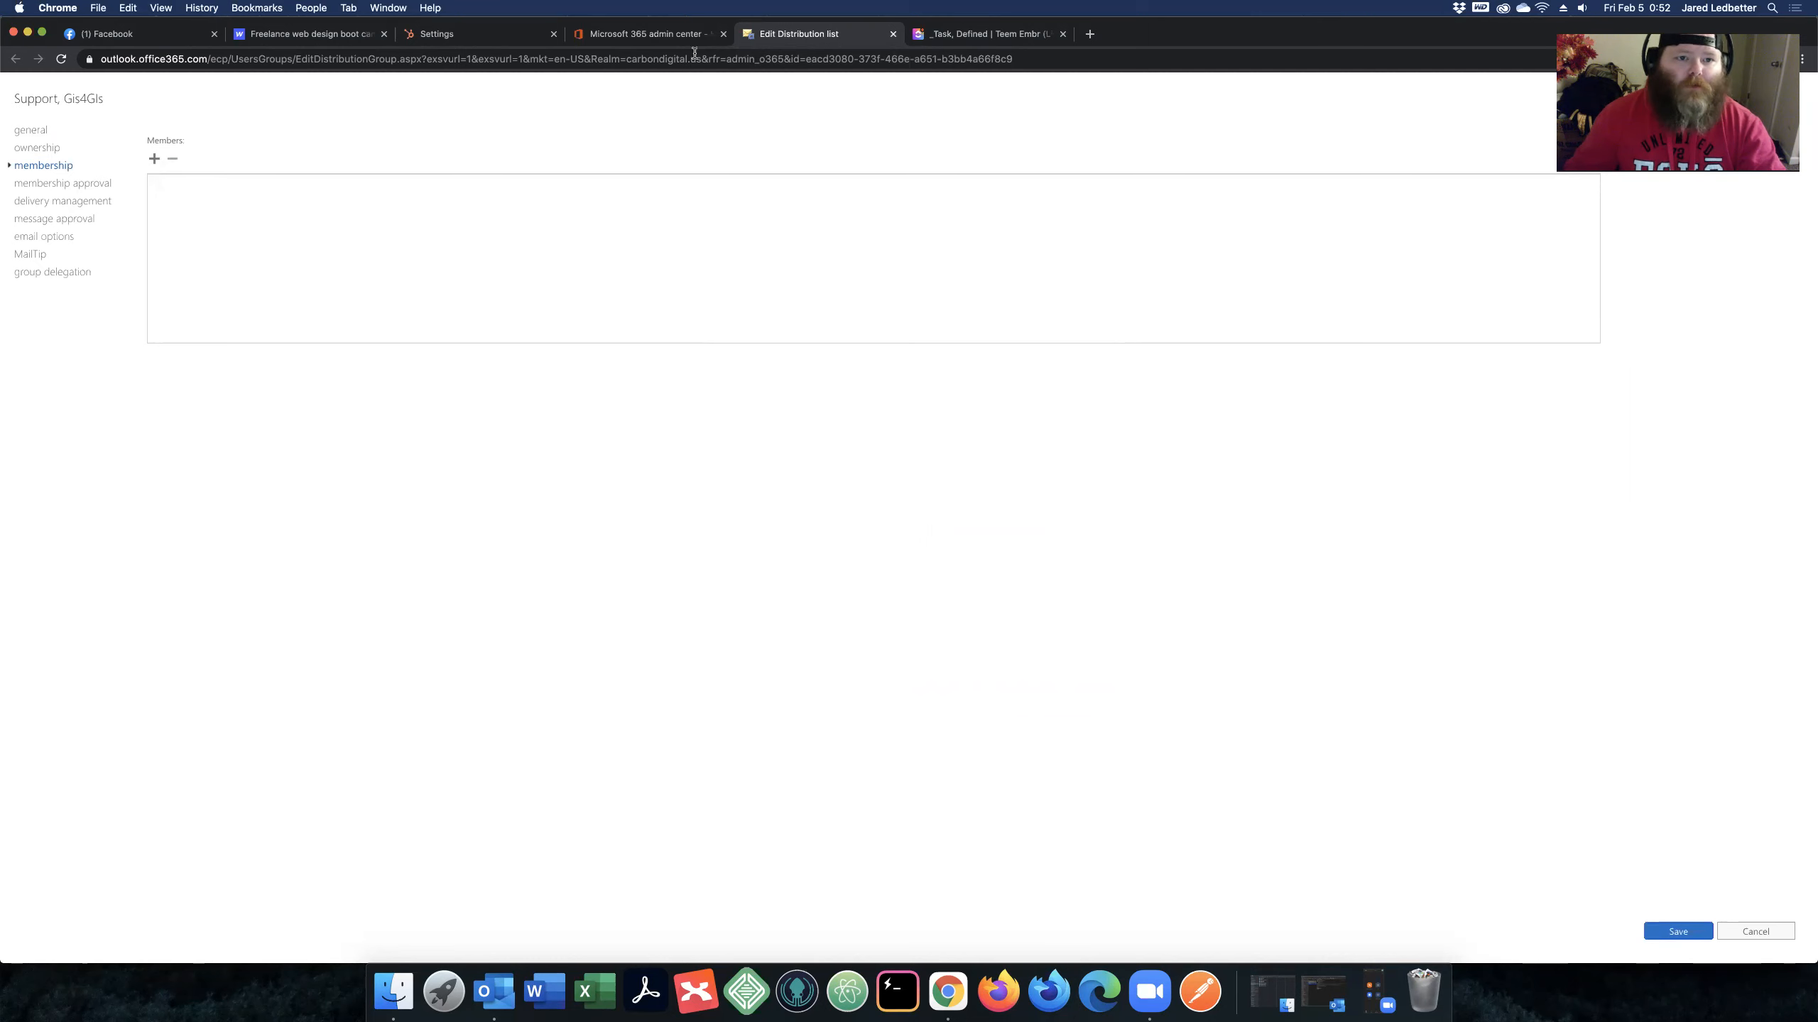
Step: Return to the Microsoft 365 admin center, refresh the active groups, and check the member listing of Support, Gis4GIs
{"action": "left_click", "coordinate": [659, 36]}
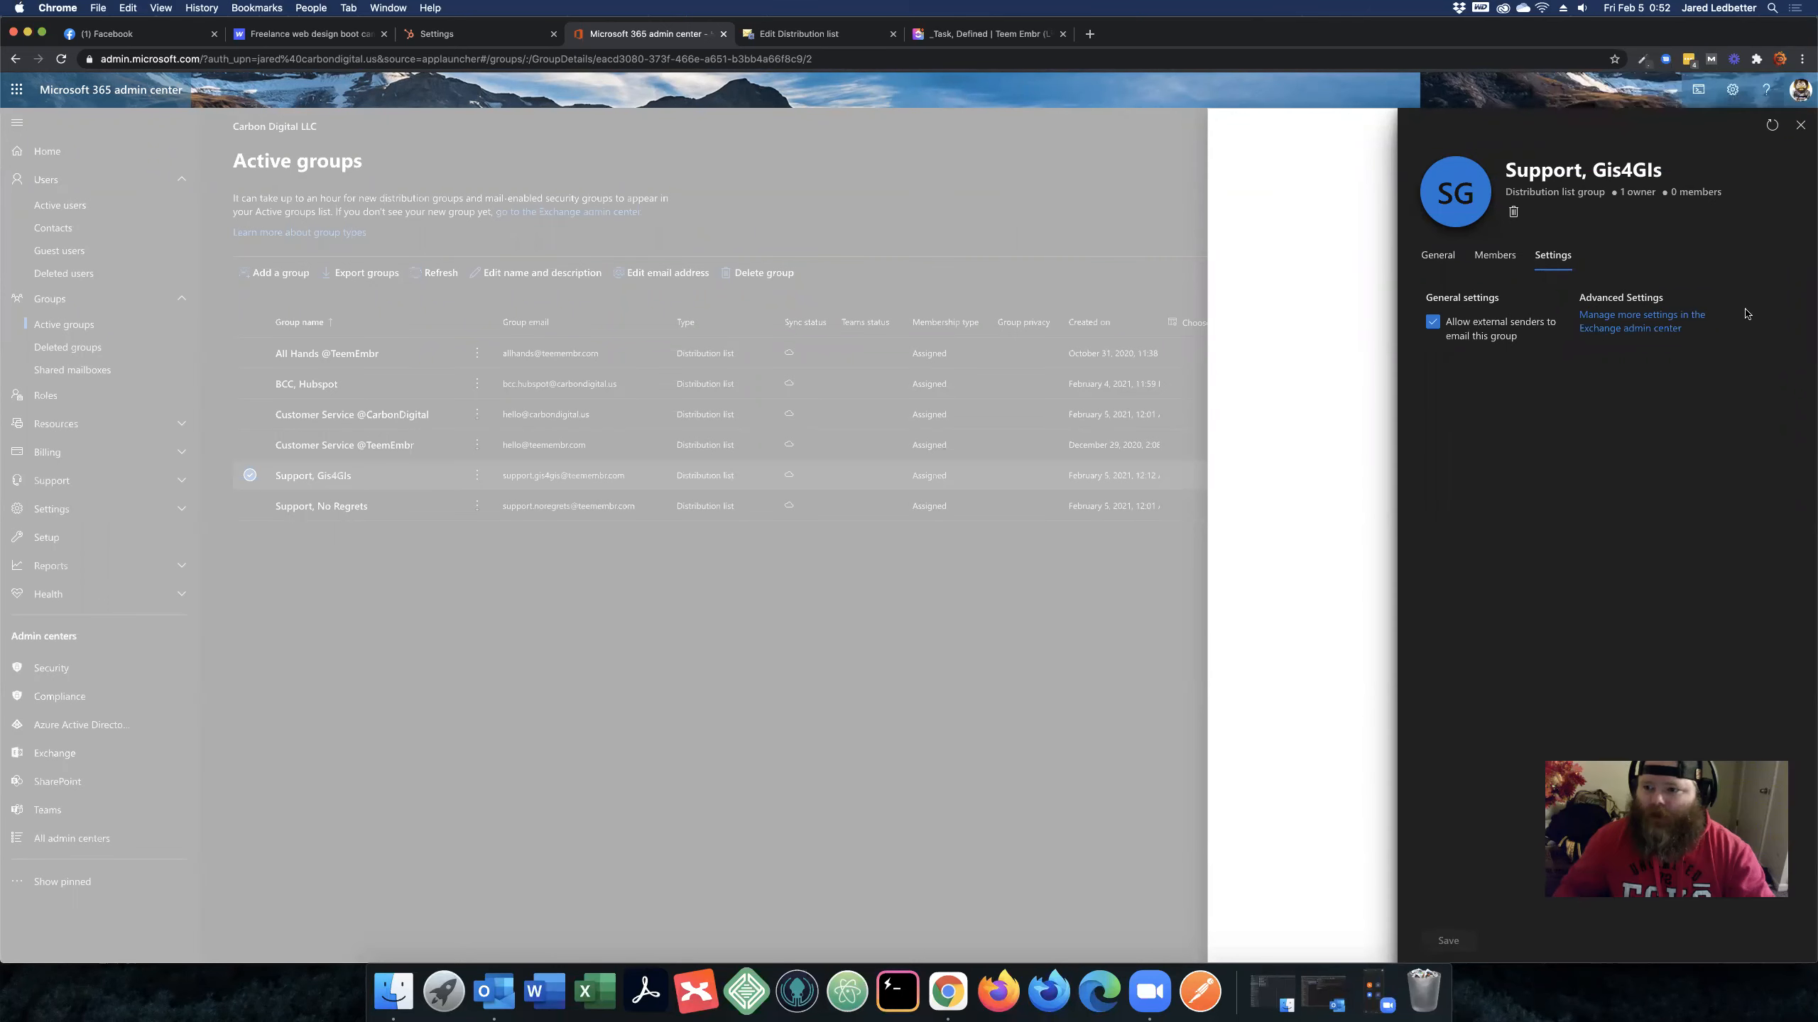
{"action": "left_click", "coordinate": [1800, 126]}
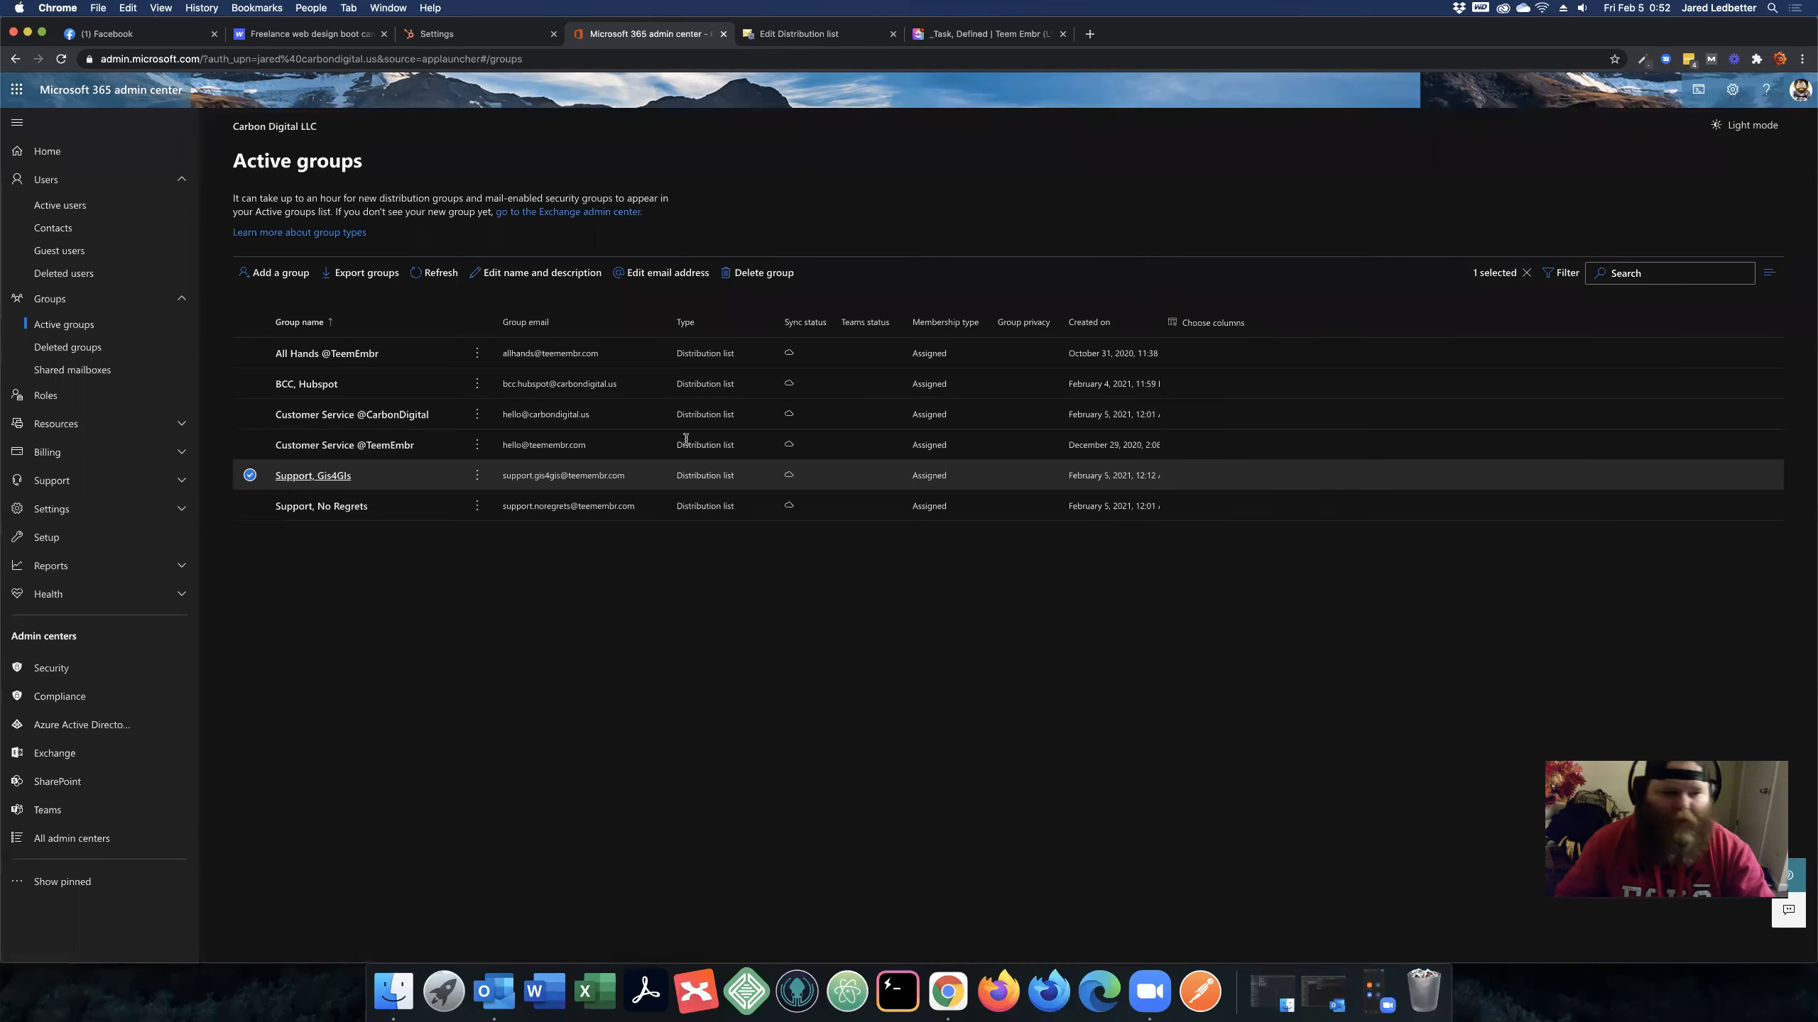
{"action": "left_click", "coordinate": [428, 273]}
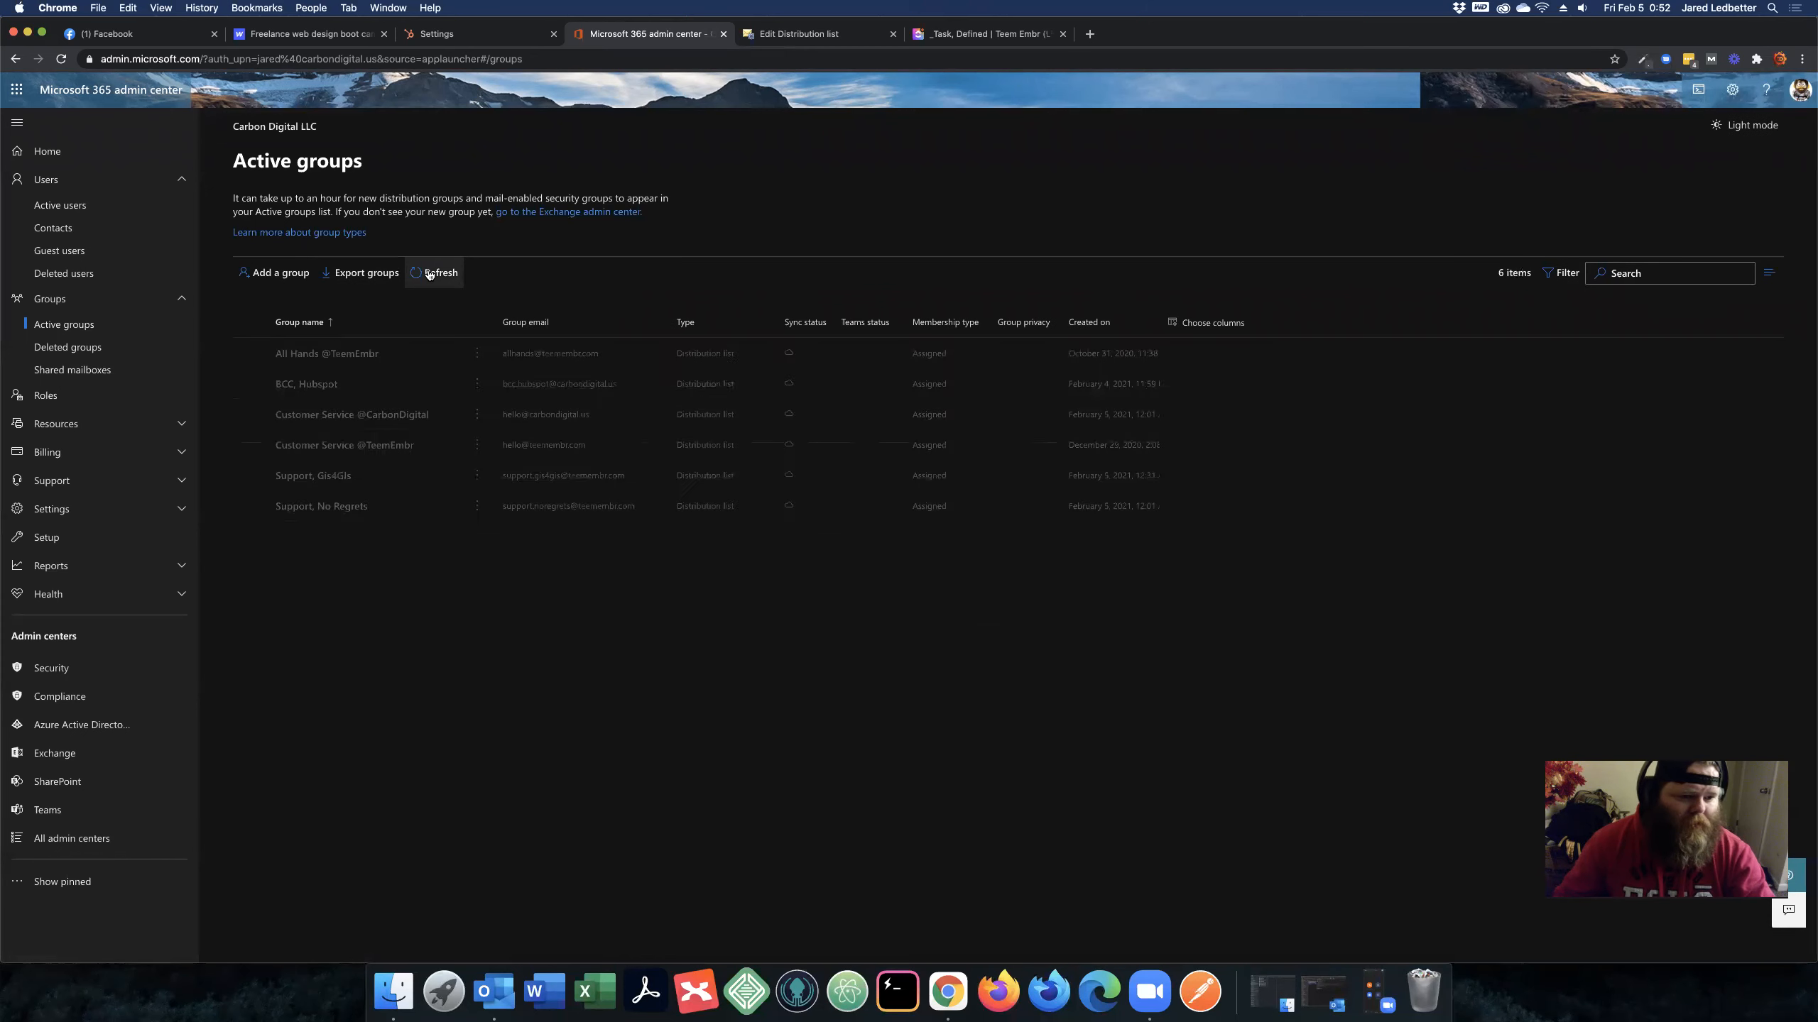
{"action": "left_click", "coordinate": [430, 475]}
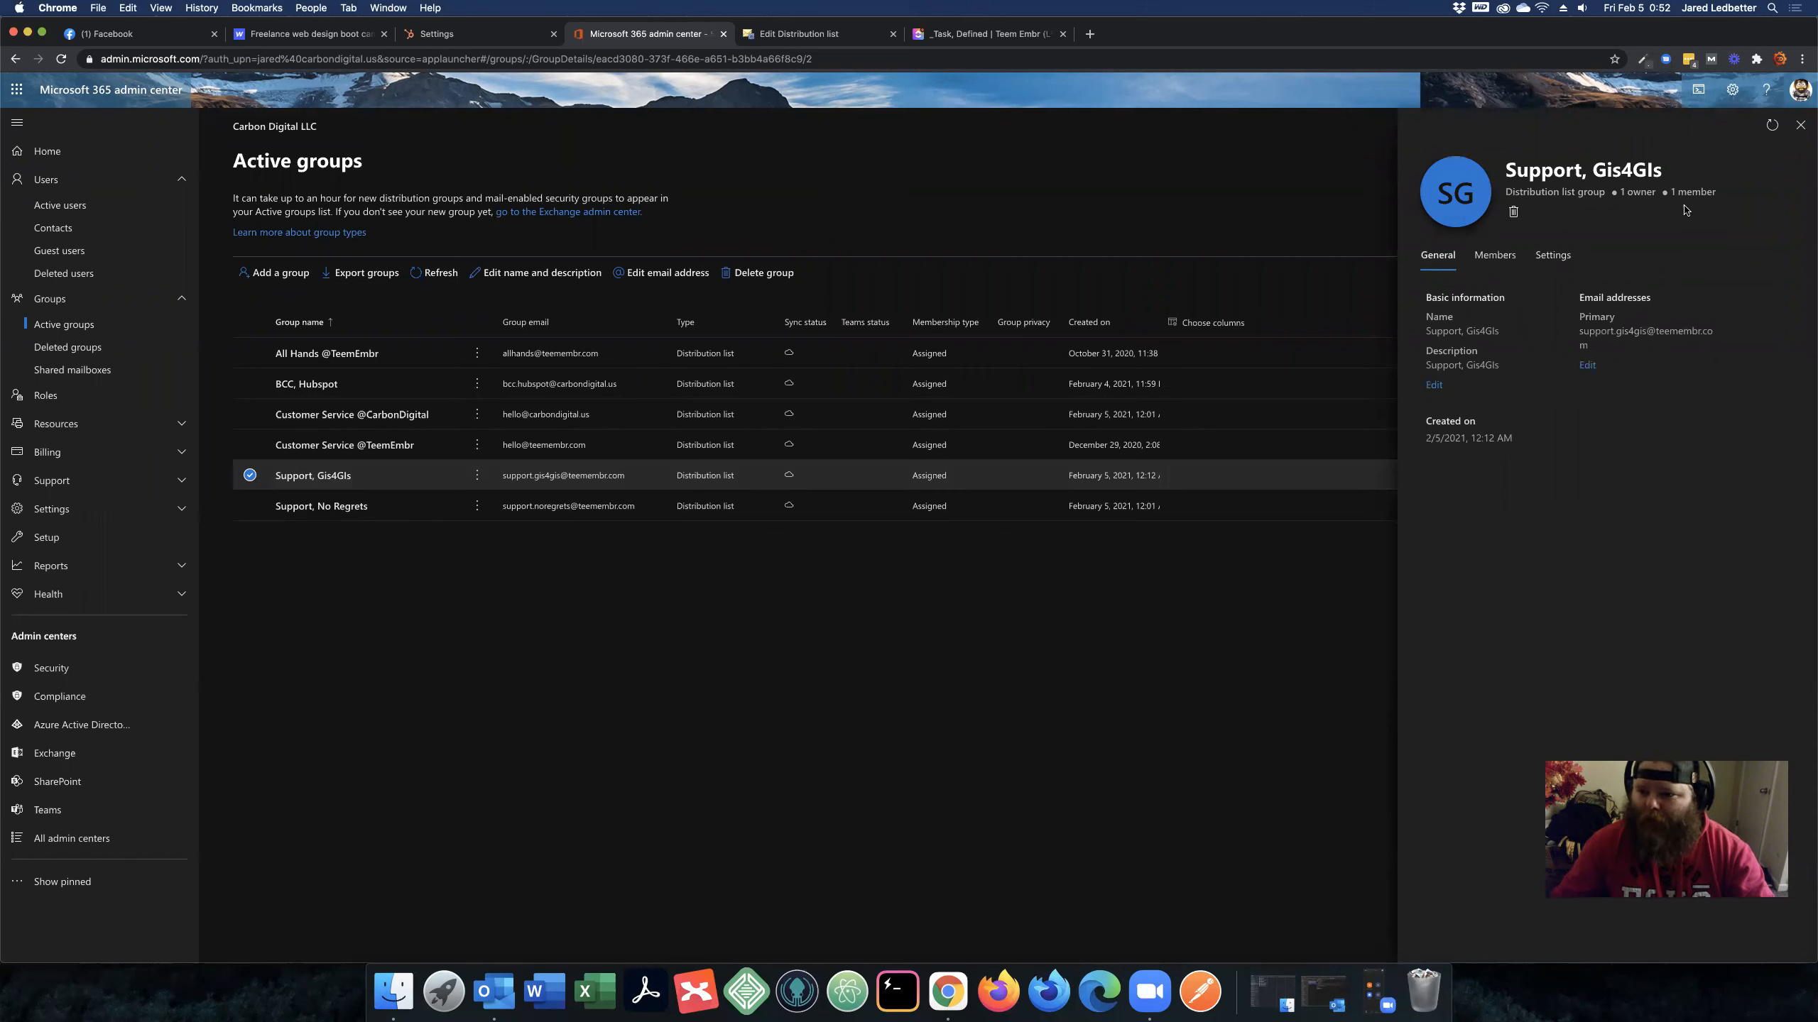
{"action": "left_click_drag", "start_coordinate": [1672, 191], "coordinate": [1719, 195]}
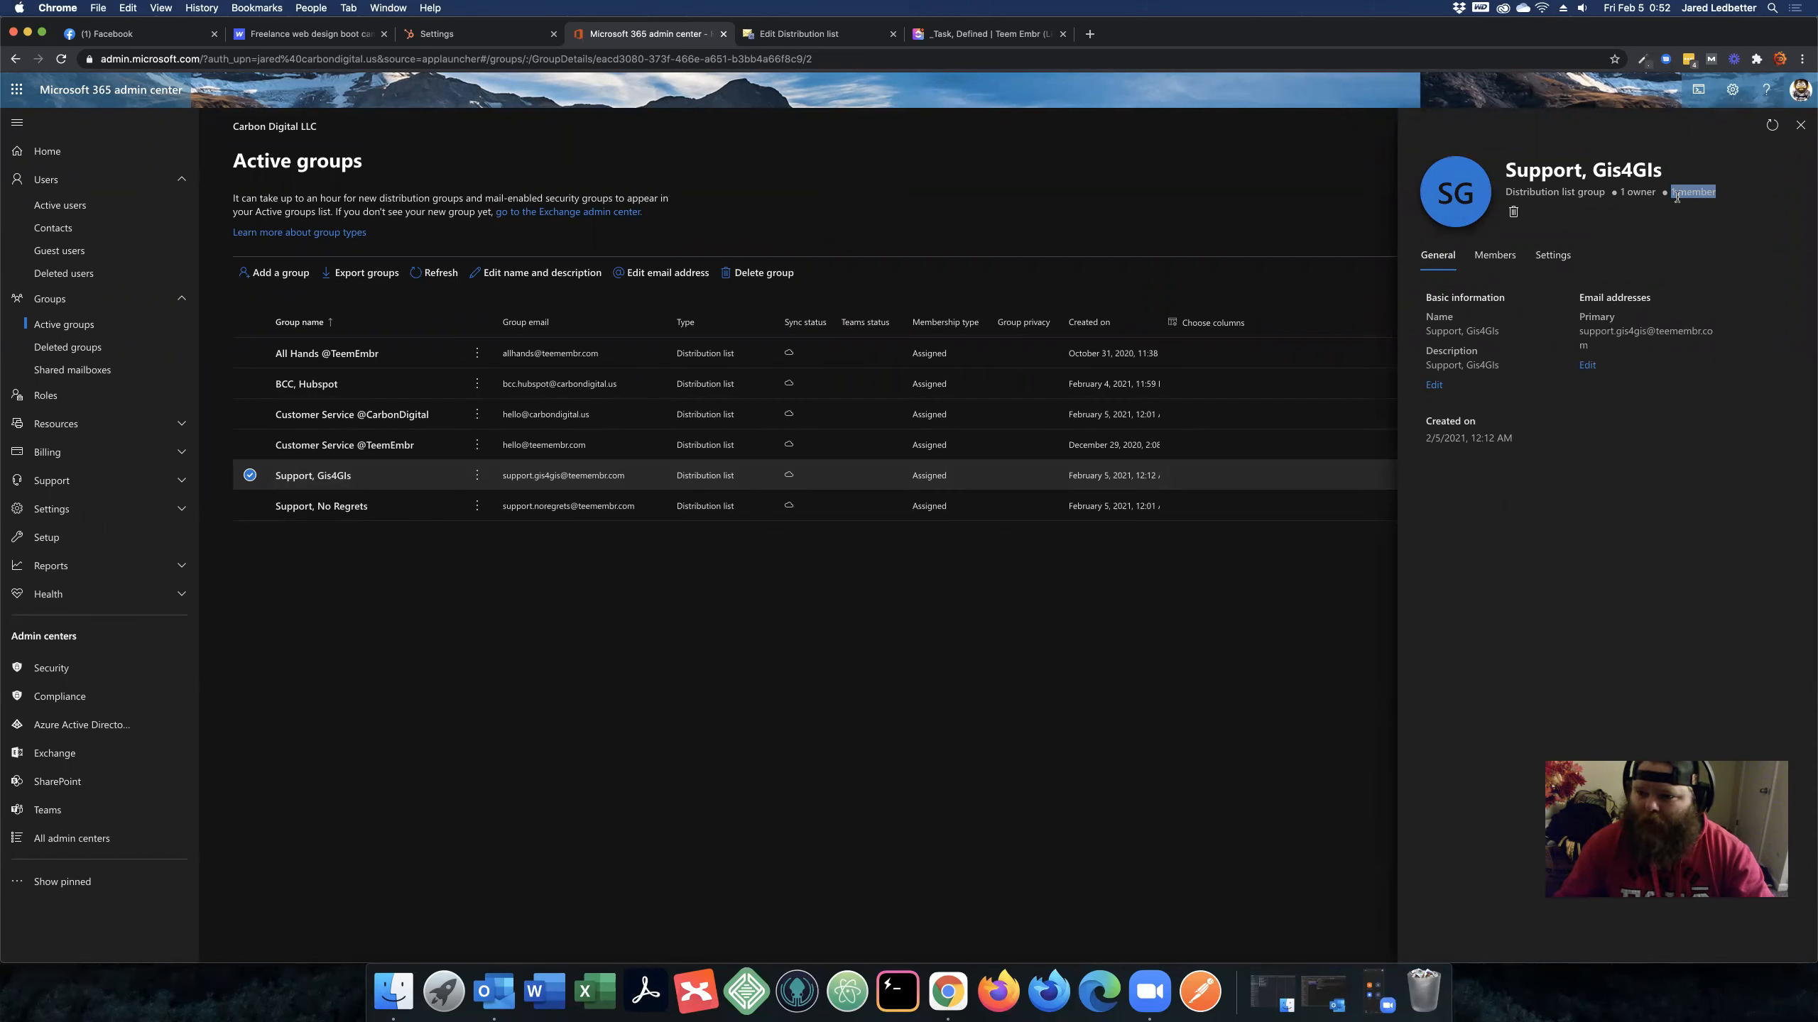
{"action": "left_click", "coordinate": [1494, 256]}
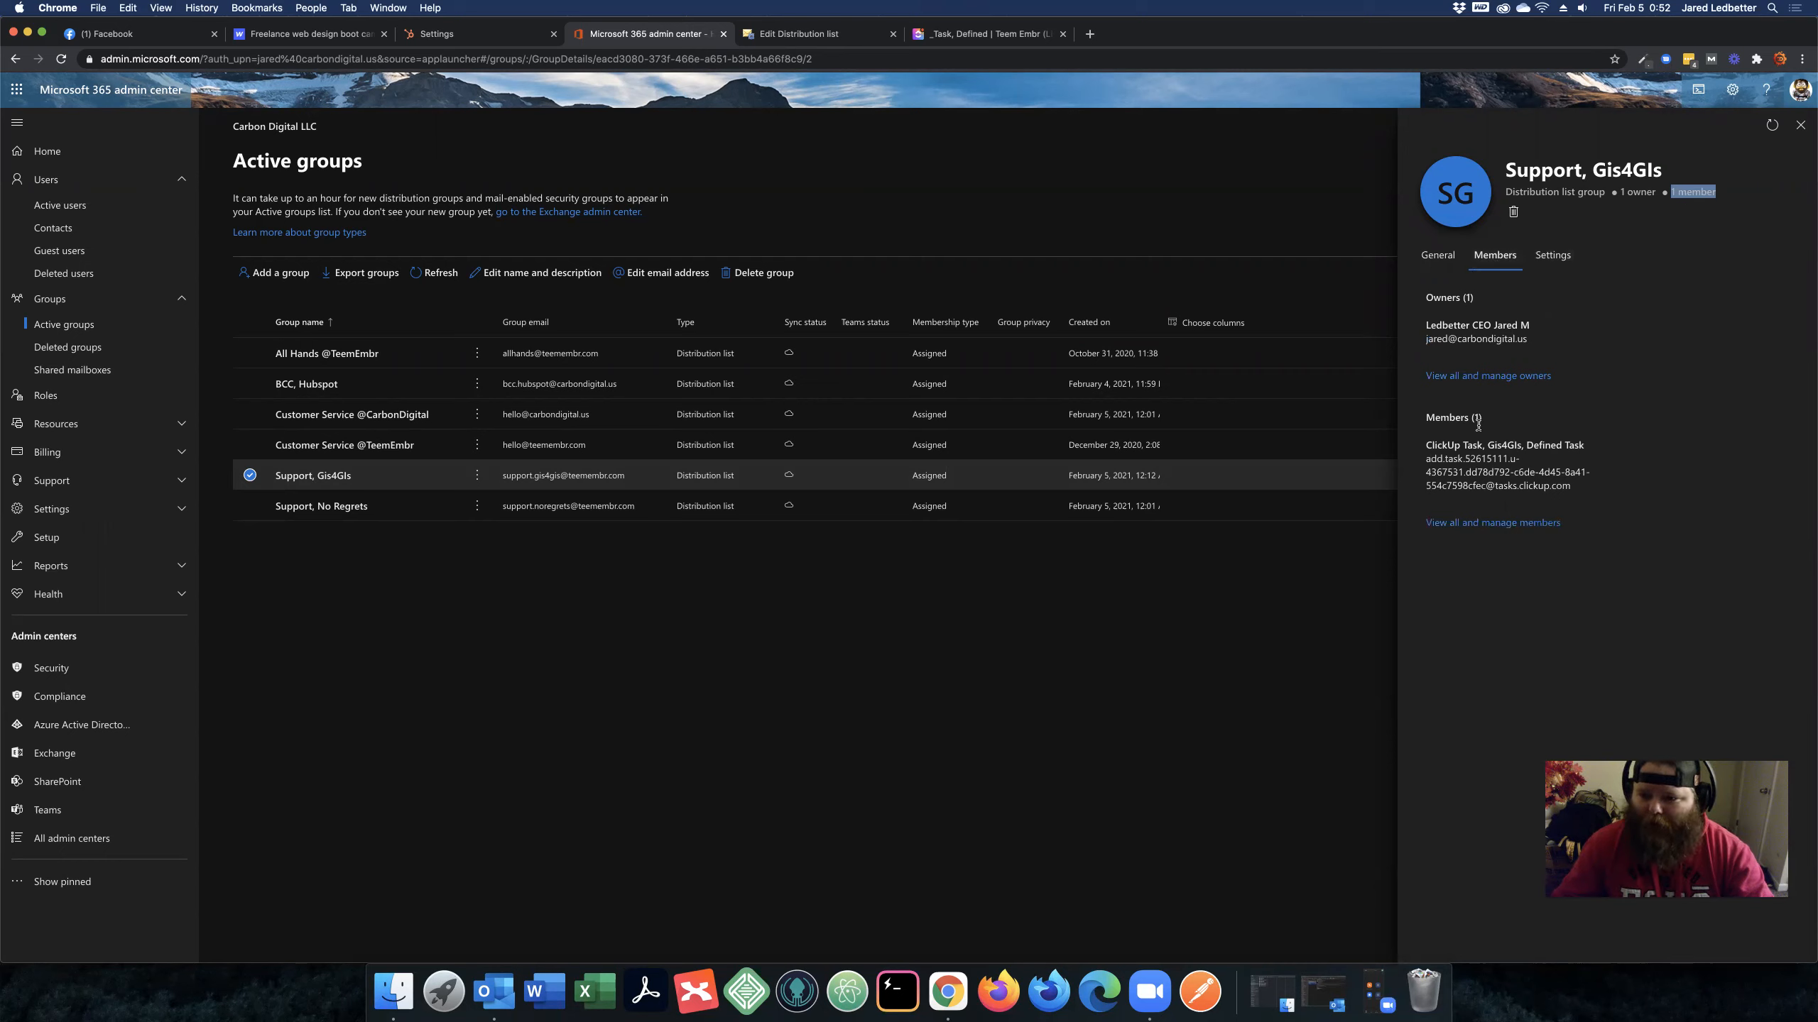
{"action": "left_click_drag", "start_coordinate": [1424, 446], "coordinate": [1586, 446]}
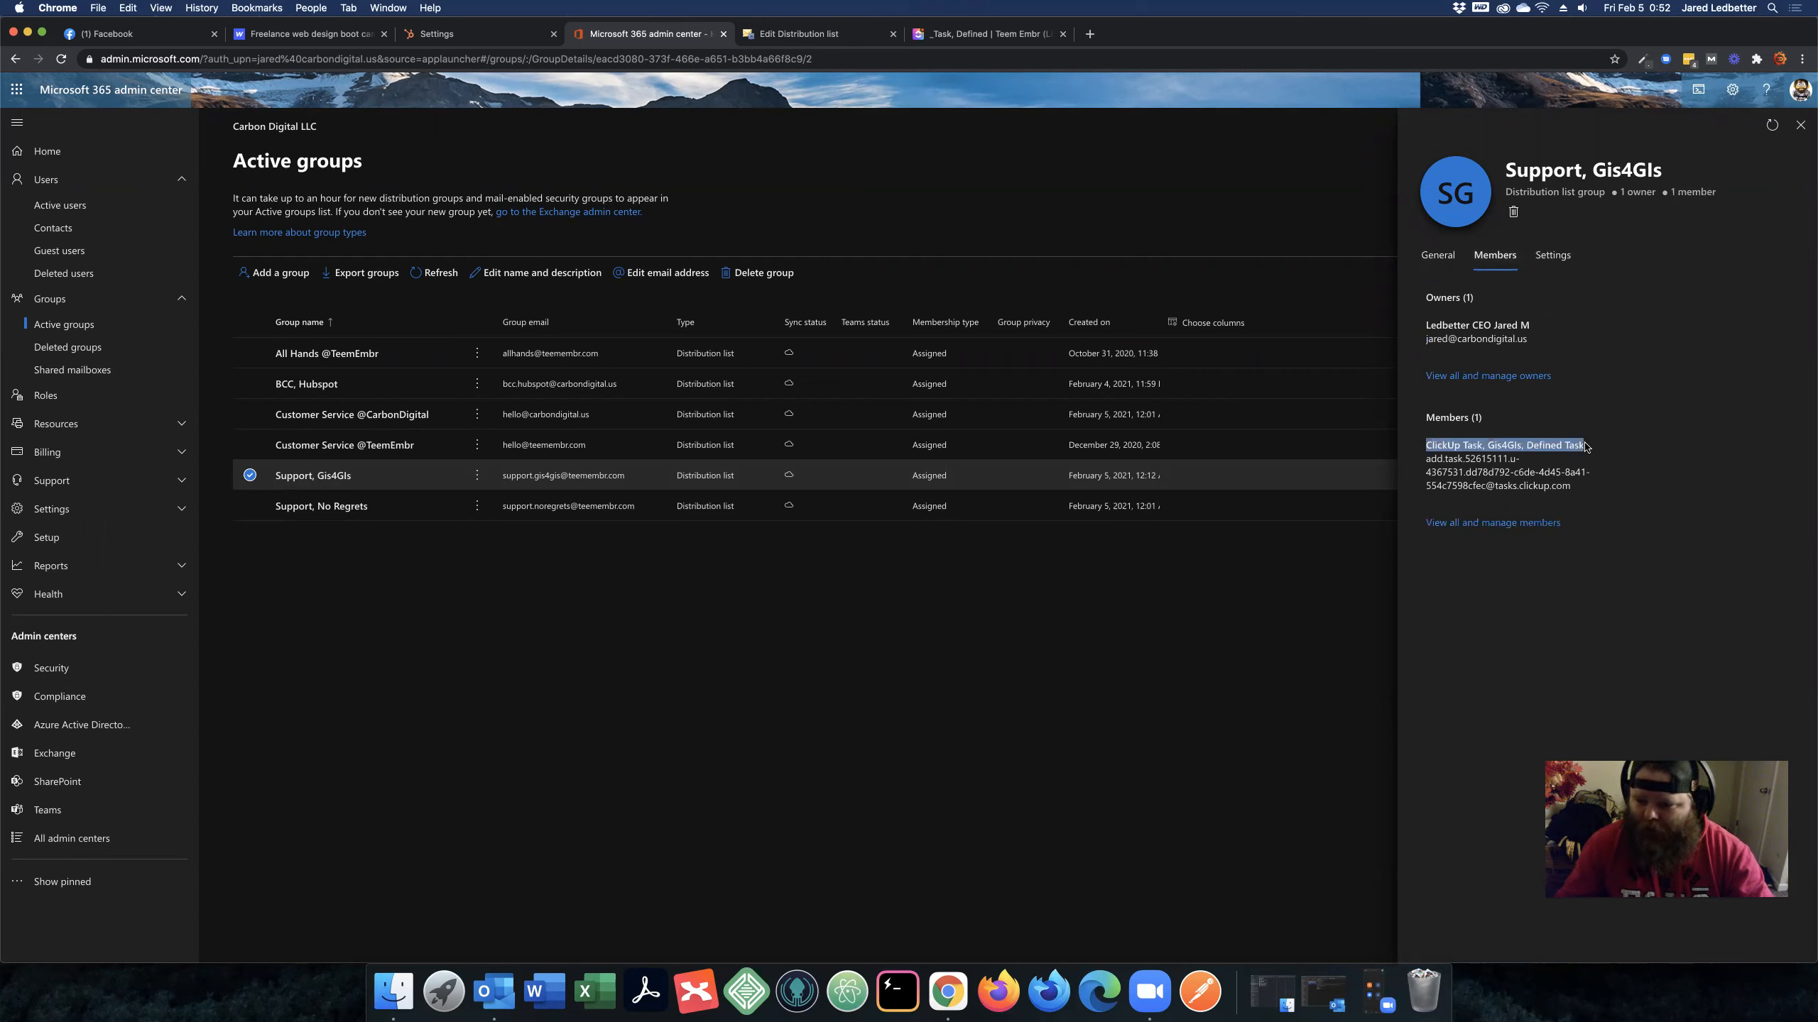
{"action": "left_click", "coordinate": [1363, 548]}
Step: Copy the Support, Gis4GIs group's email address and address a new Outlook message to it
{"action": "left_click_drag", "start_coordinate": [507, 475], "coordinate": [617, 476]}
{"action": "key", "text": "cmd+c"}
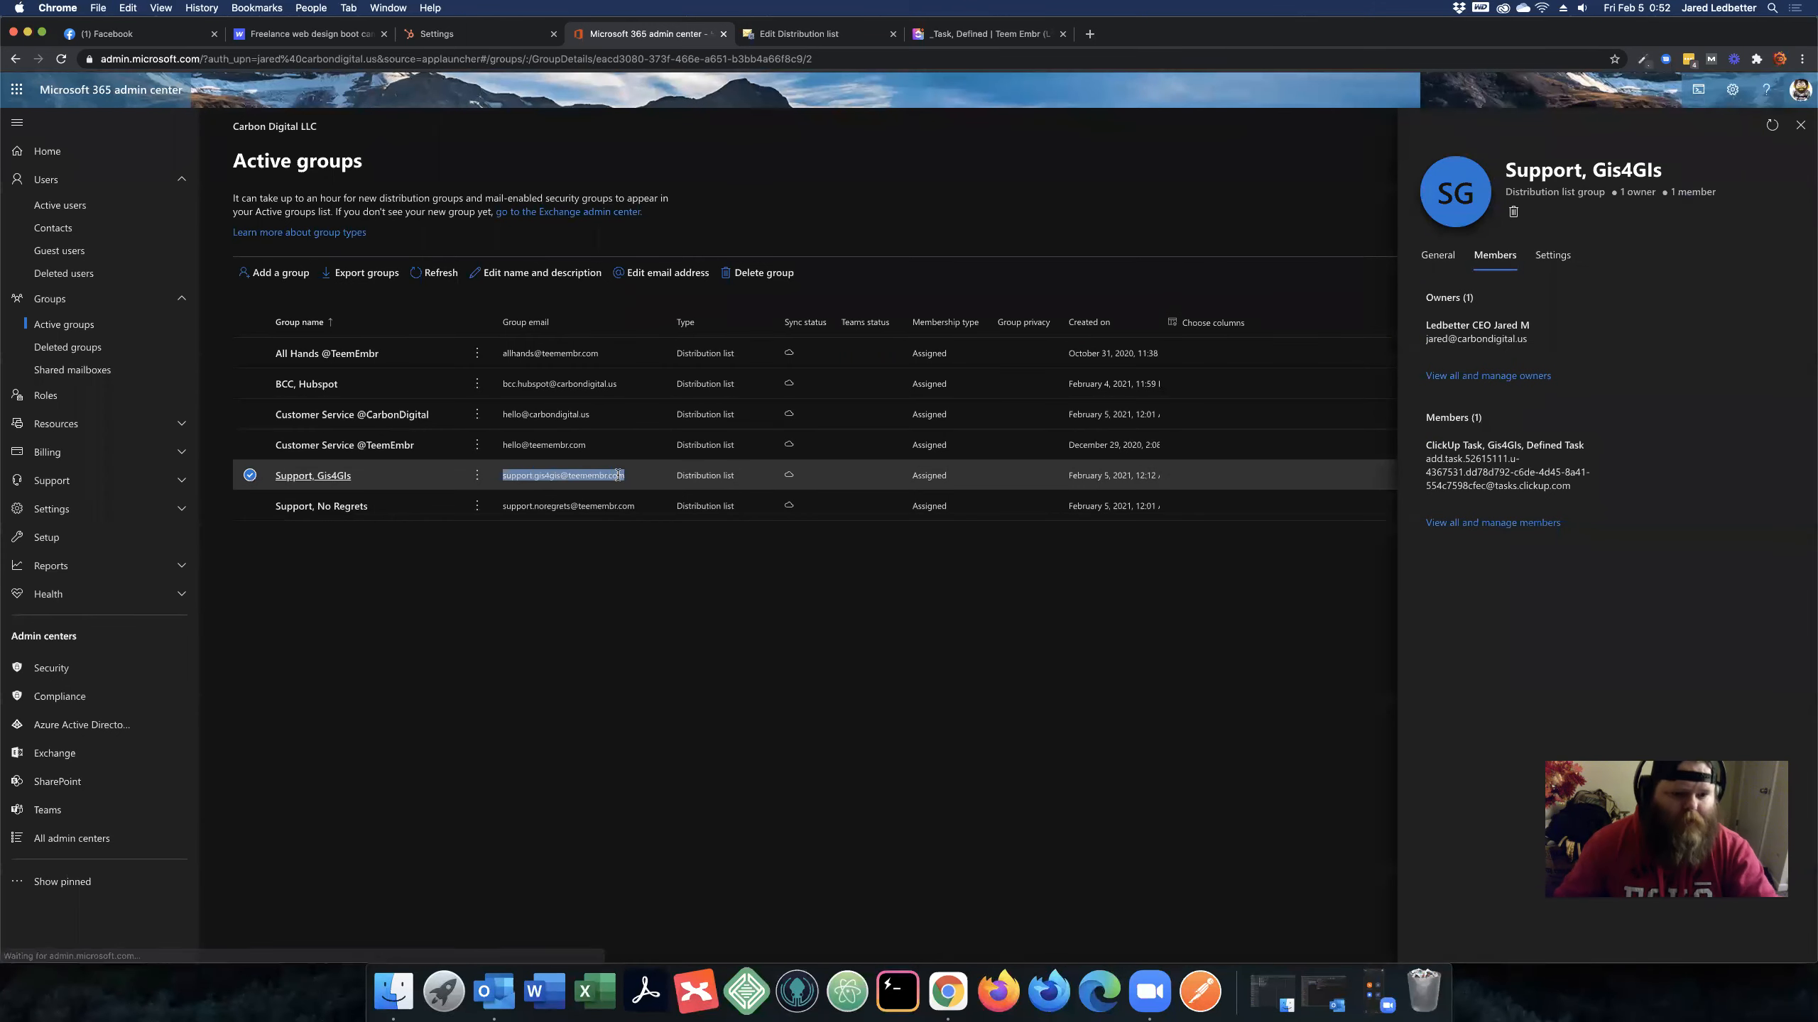
{"action": "left_click", "coordinate": [493, 991]}
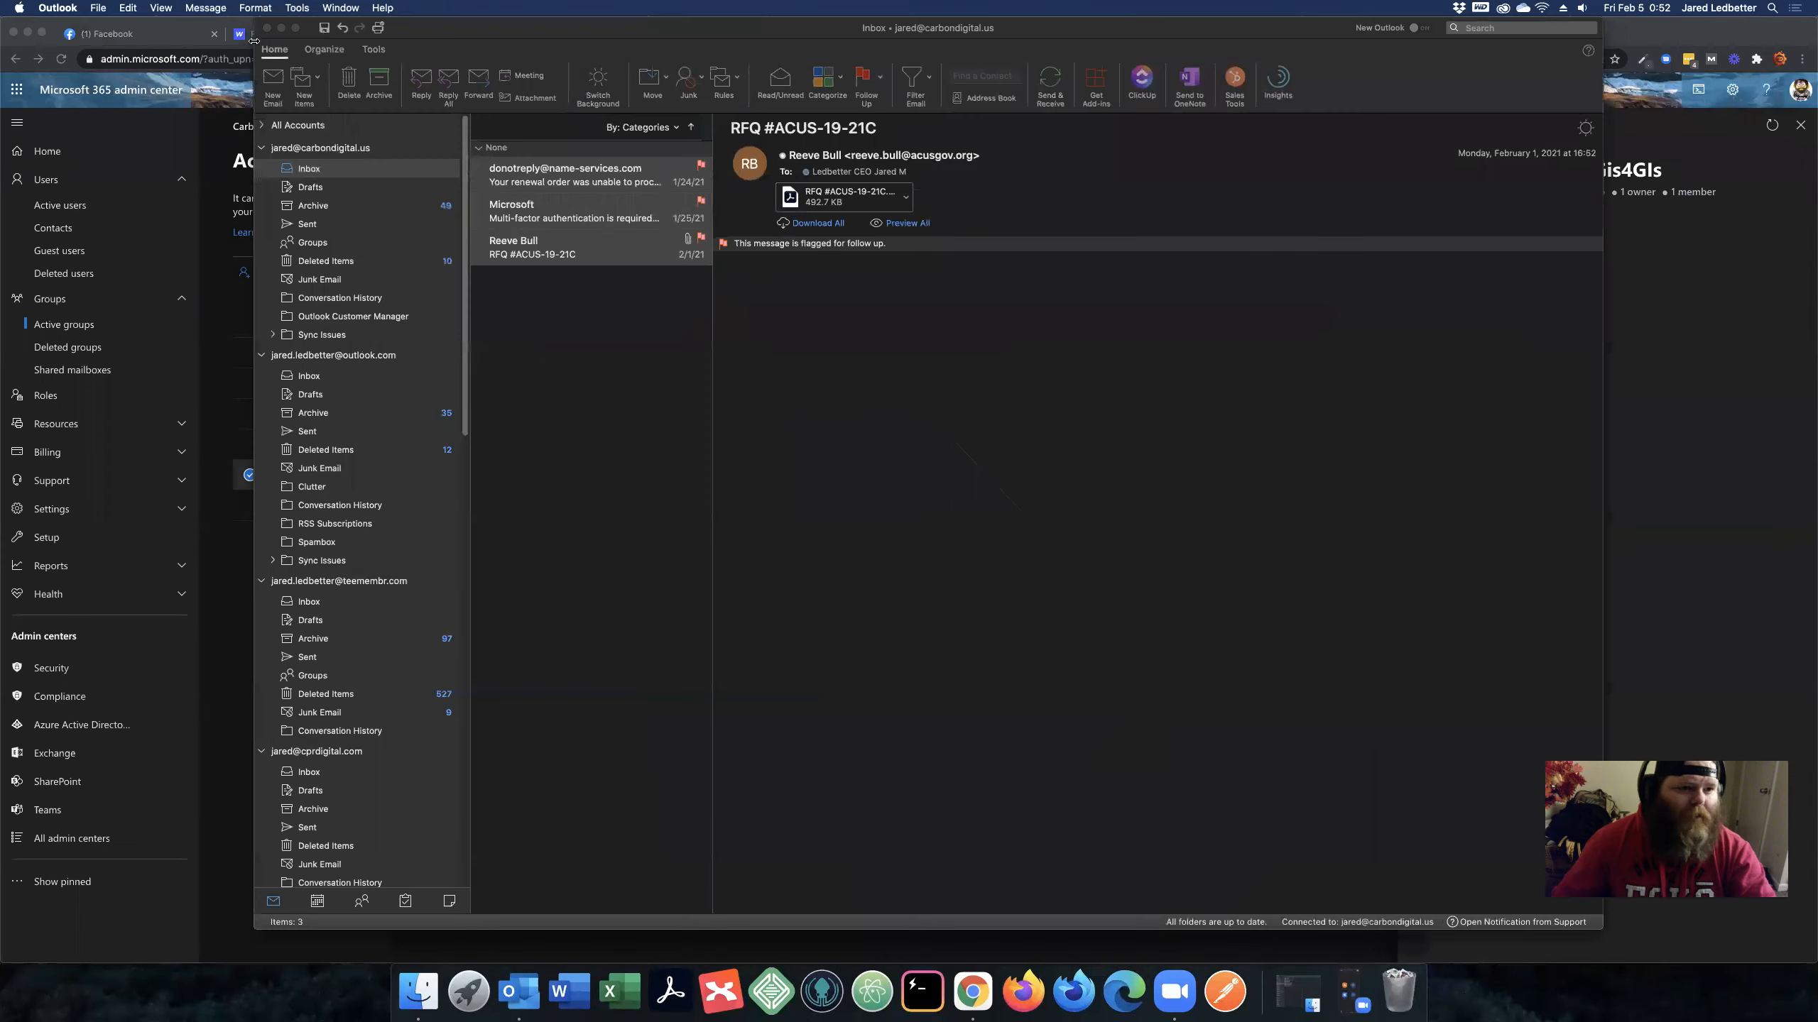
{"action": "left_click", "coordinate": [274, 80]}
{"action": "left_click", "coordinate": [281, 27]}
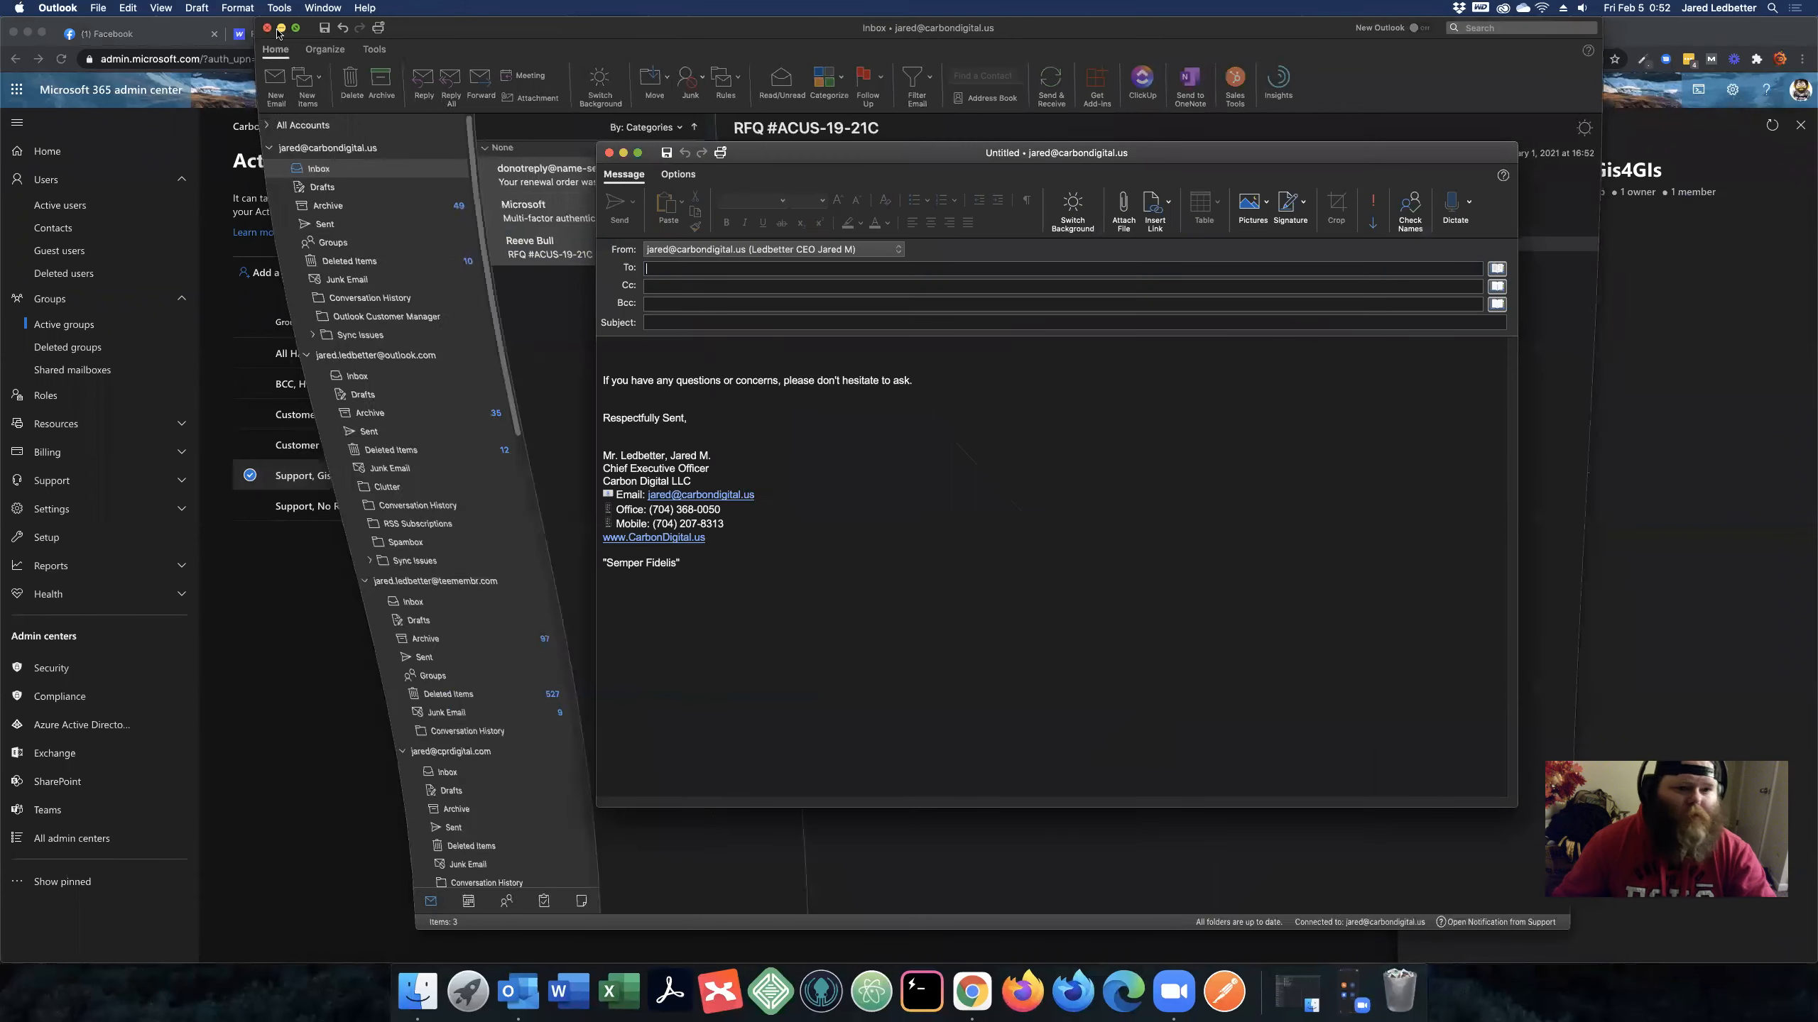
{"action": "key", "text": "cmd+v"}
{"action": "key", "text": "Tab"}
{"action": "type", "text": "Test t"}
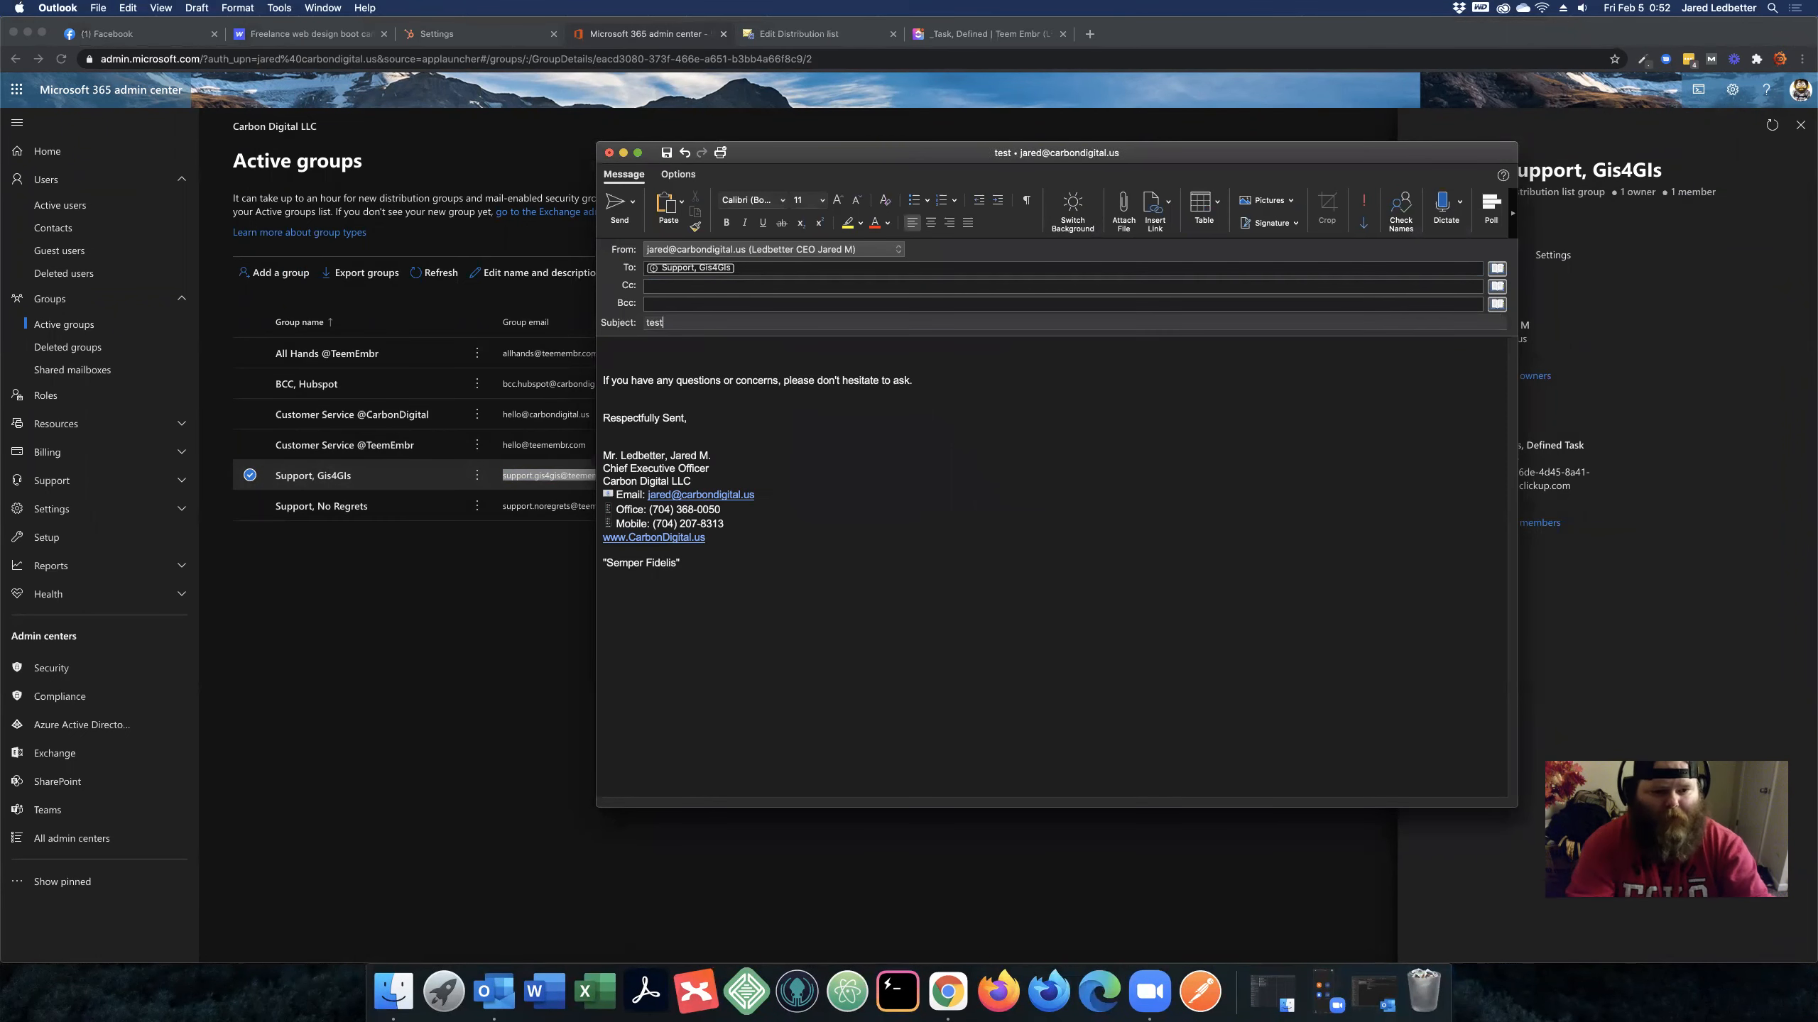
{"action": "type", "text": "ask "}
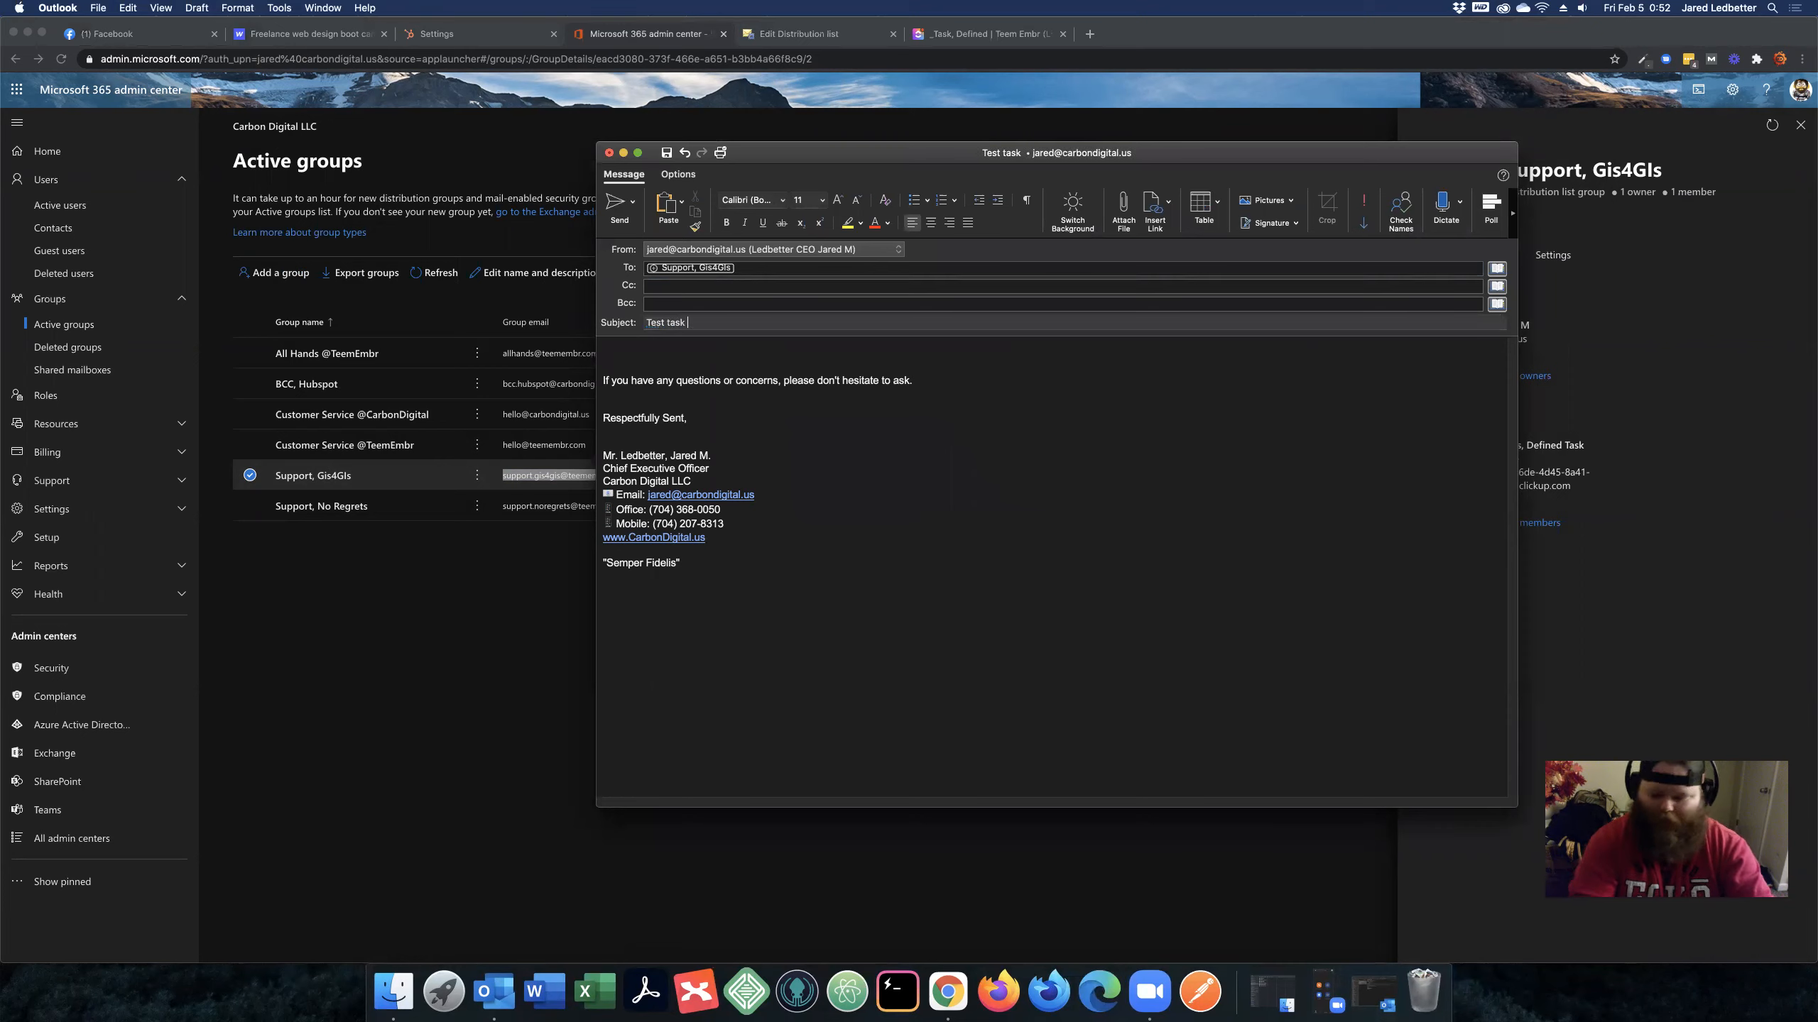
{"action": "type", "text": "2021"}
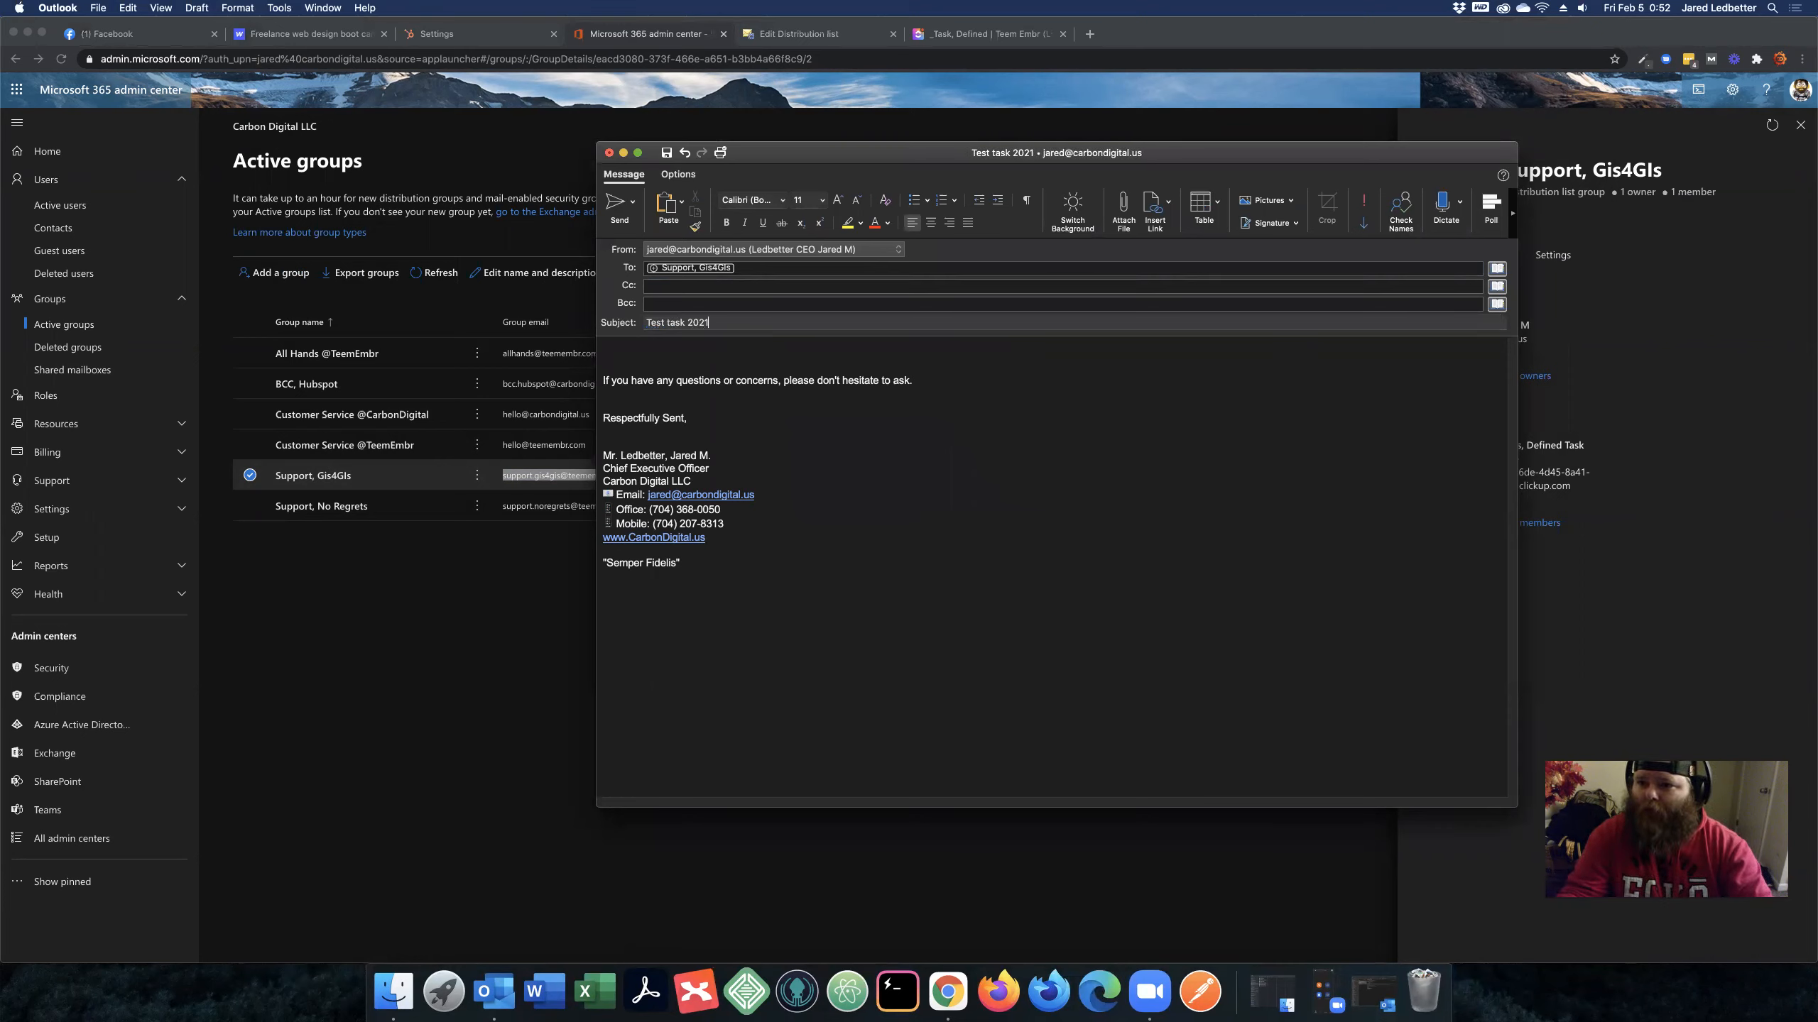
{"action": "type", "text": "0205 "}
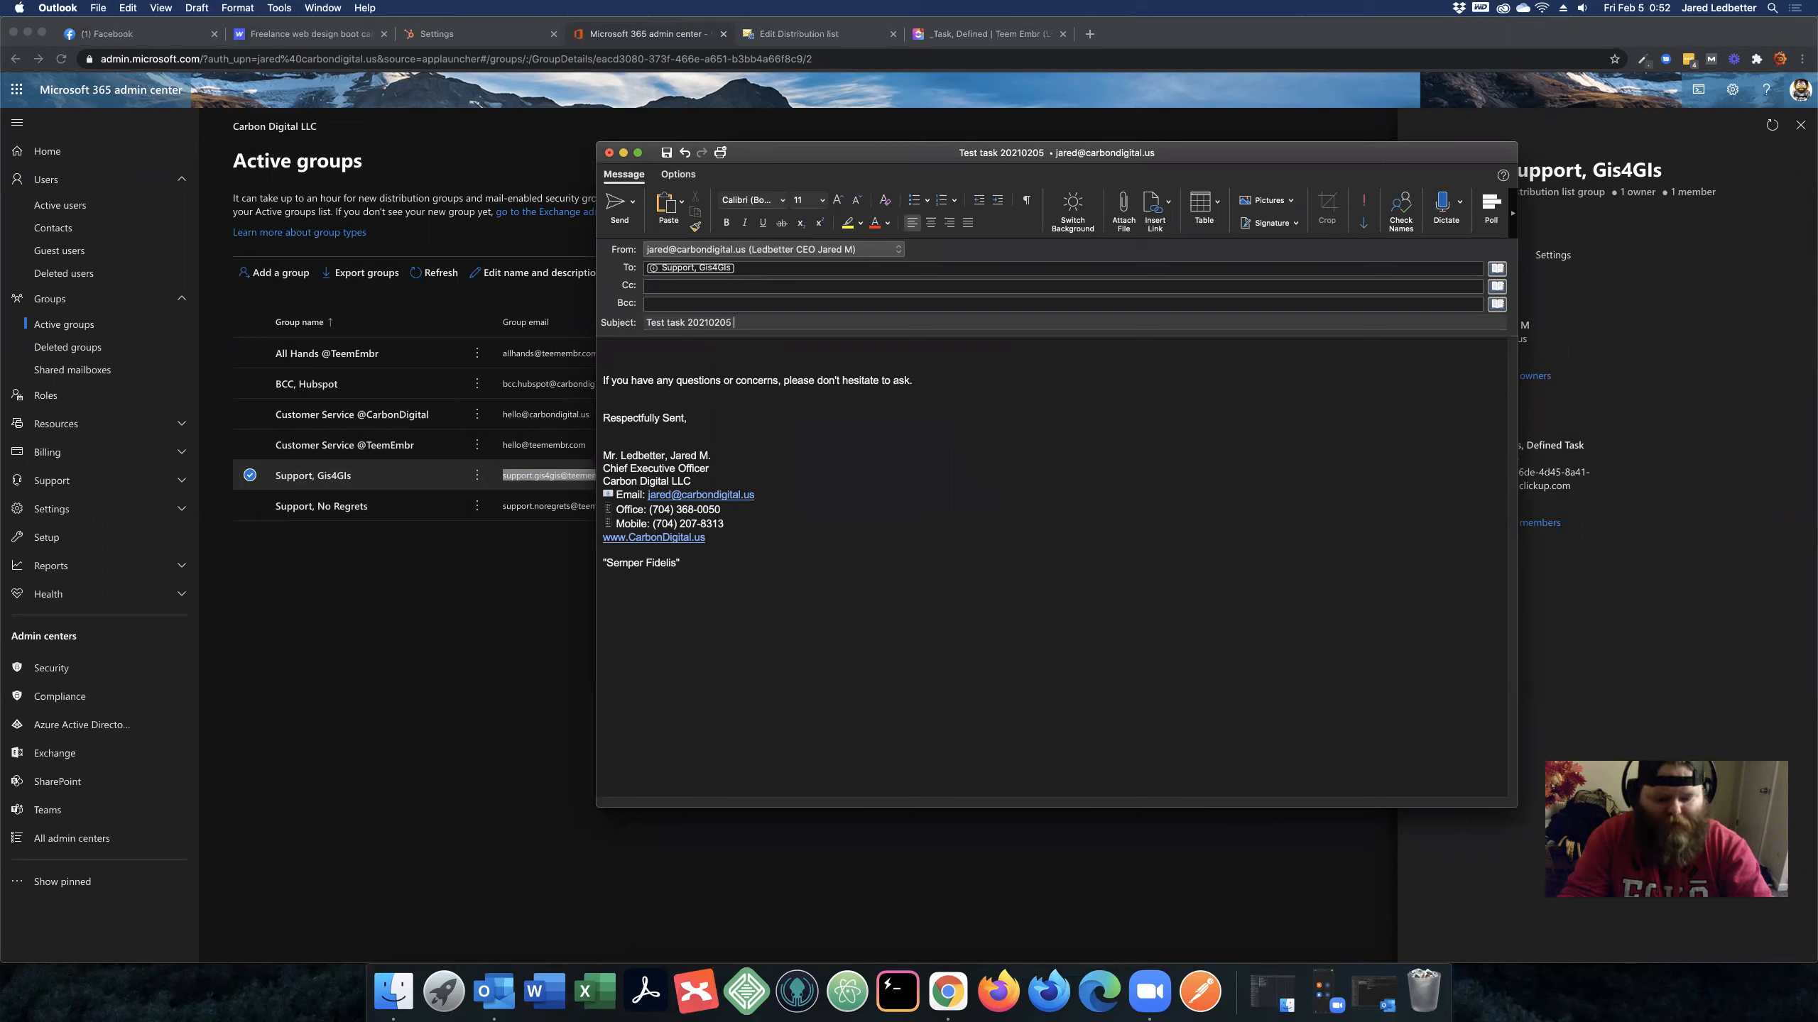
{"action": "type", "text": "@0052"}
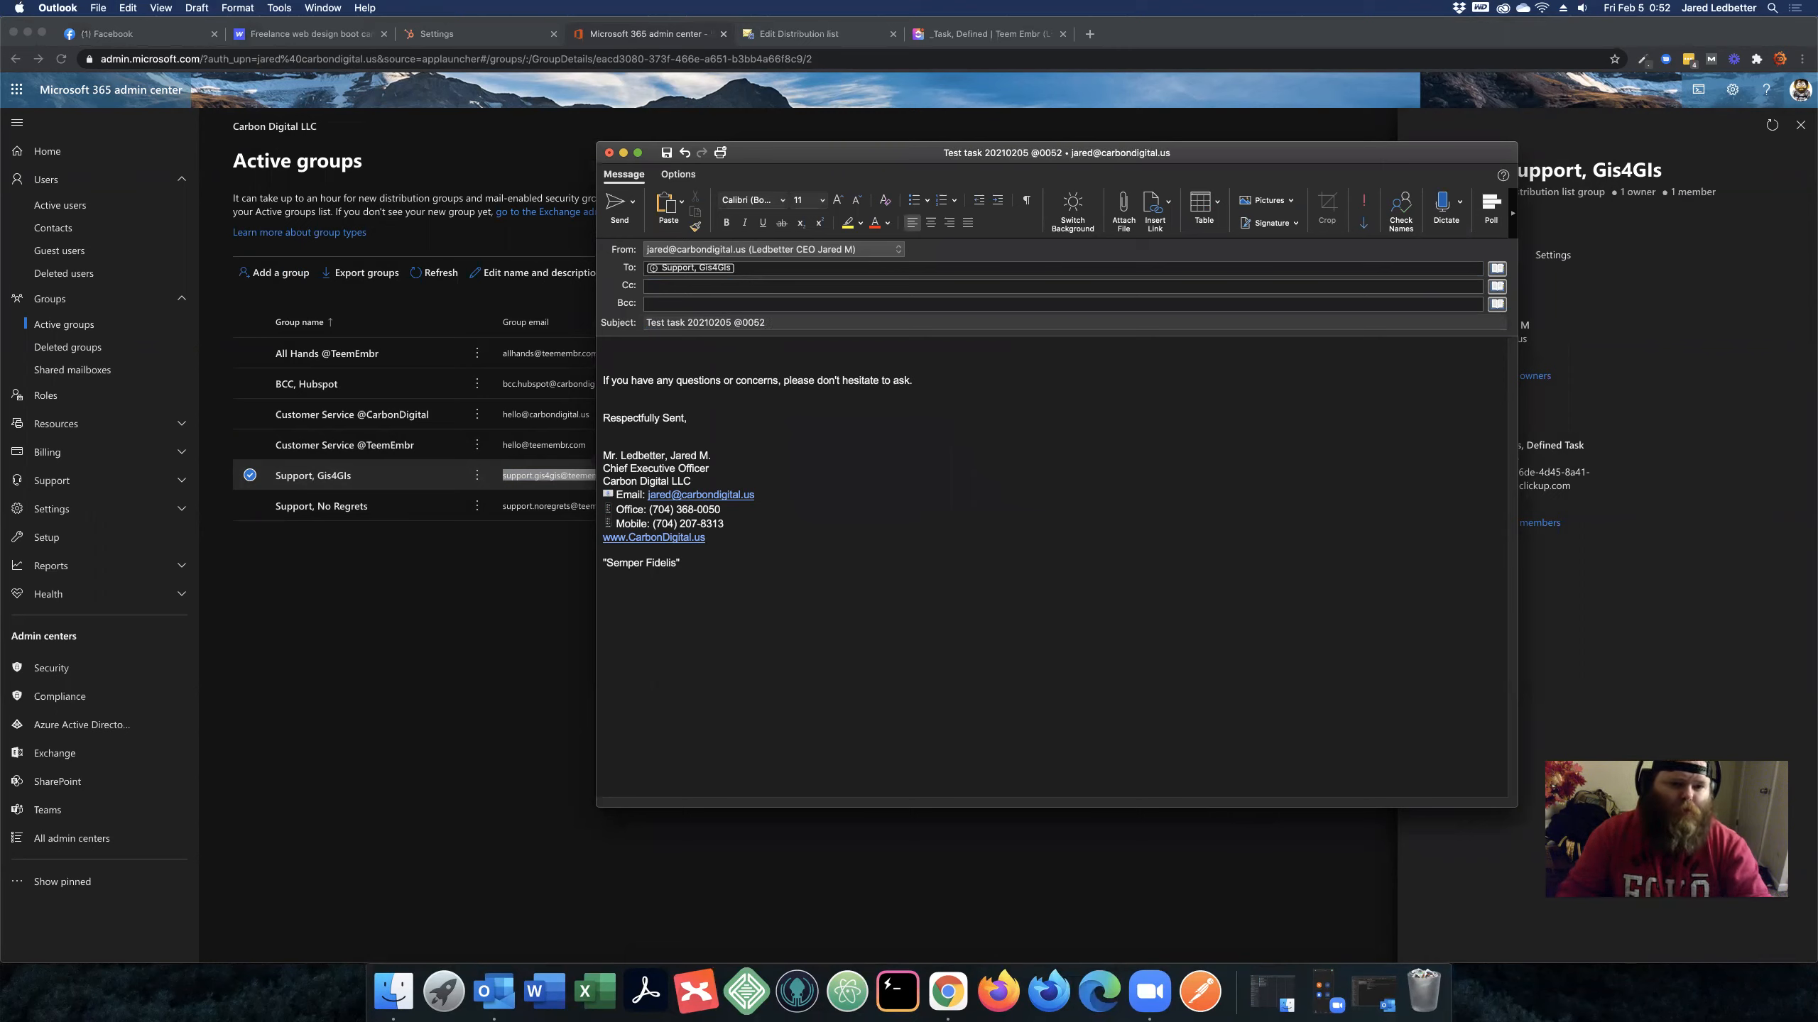
{"action": "key", "text": "Tab"}
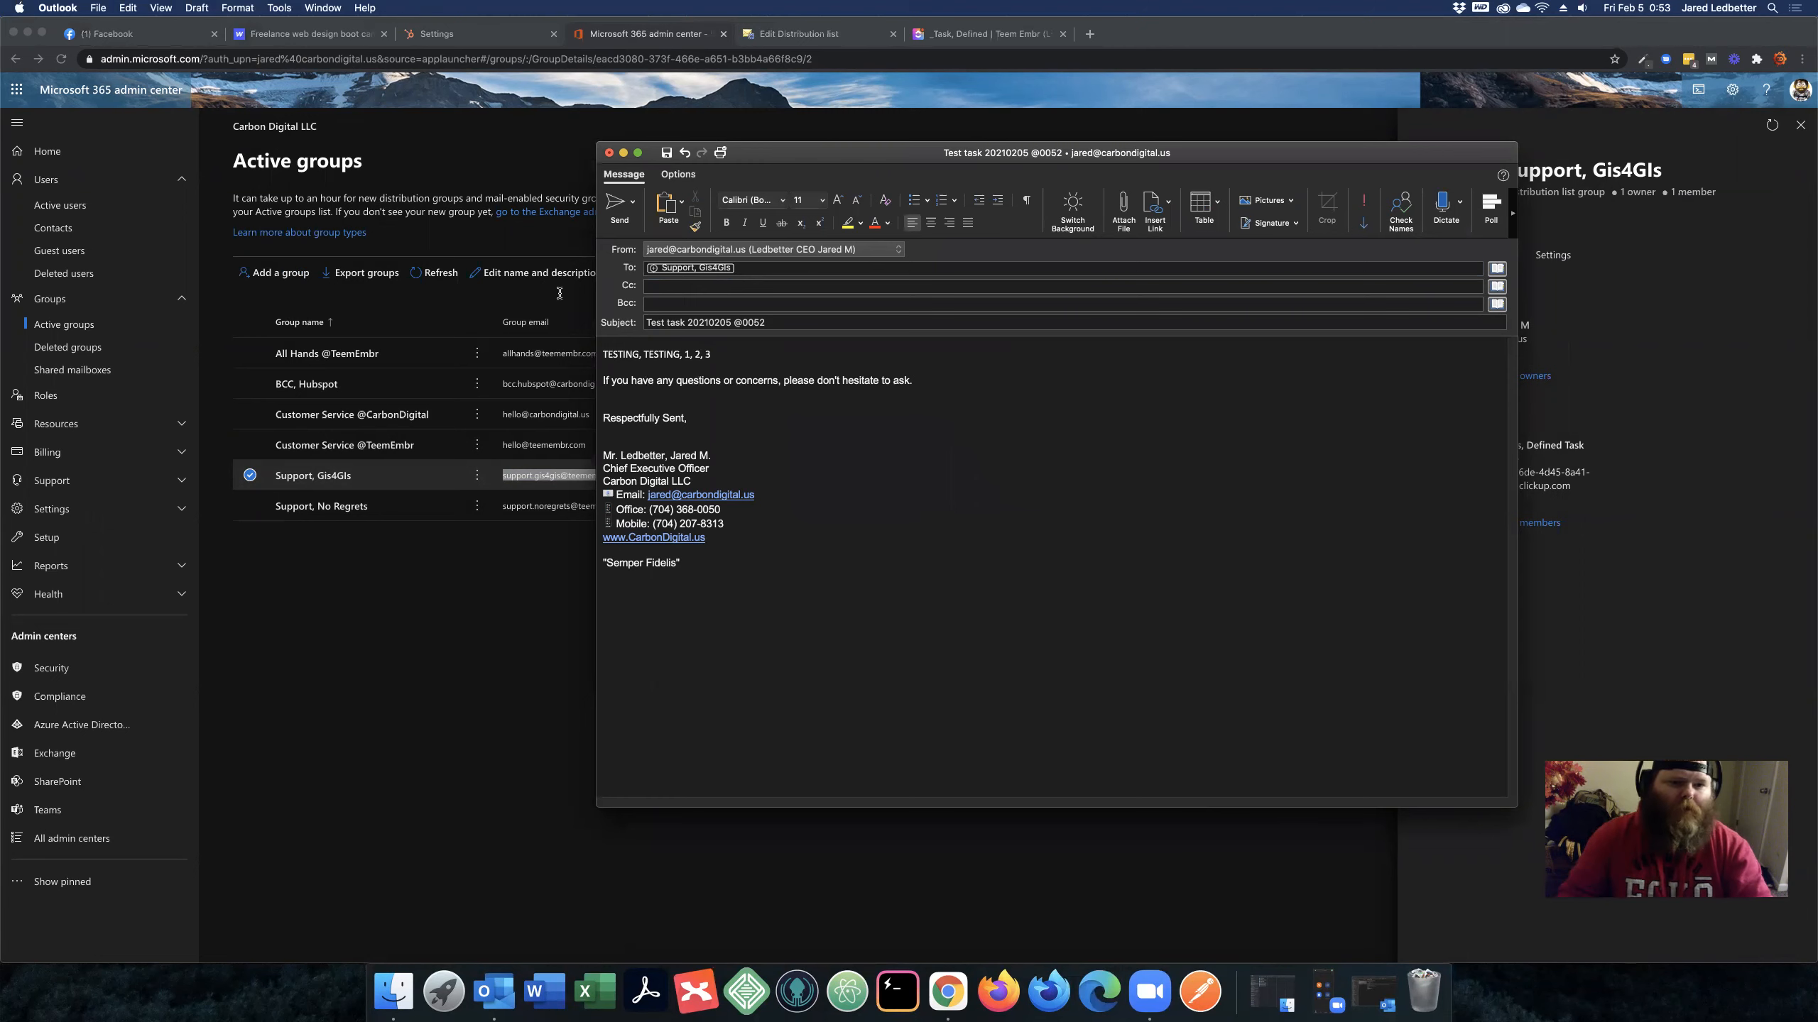
{"action": "left_click", "coordinate": [614, 208]}
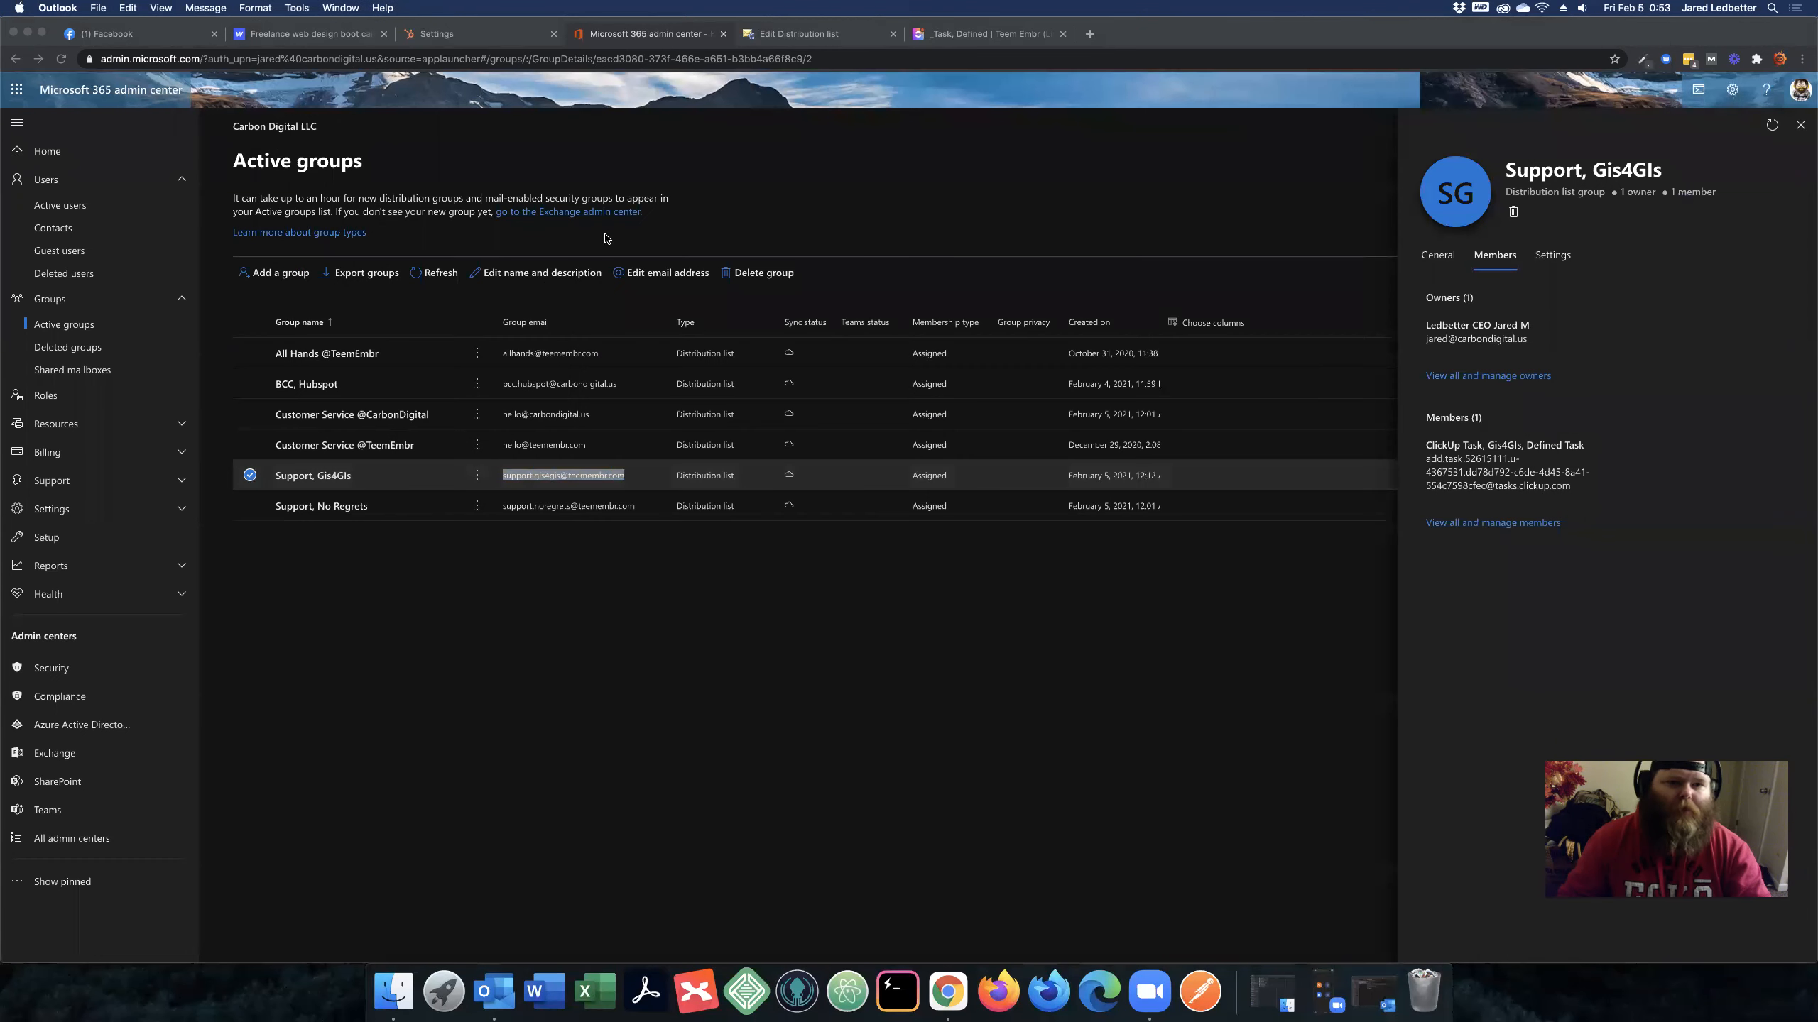
Step: Switch to ClickUp and check the _Task, Defined list of the Gis 4 GIs Foundation folder for the emailed task
{"action": "left_click", "coordinate": [991, 35]}
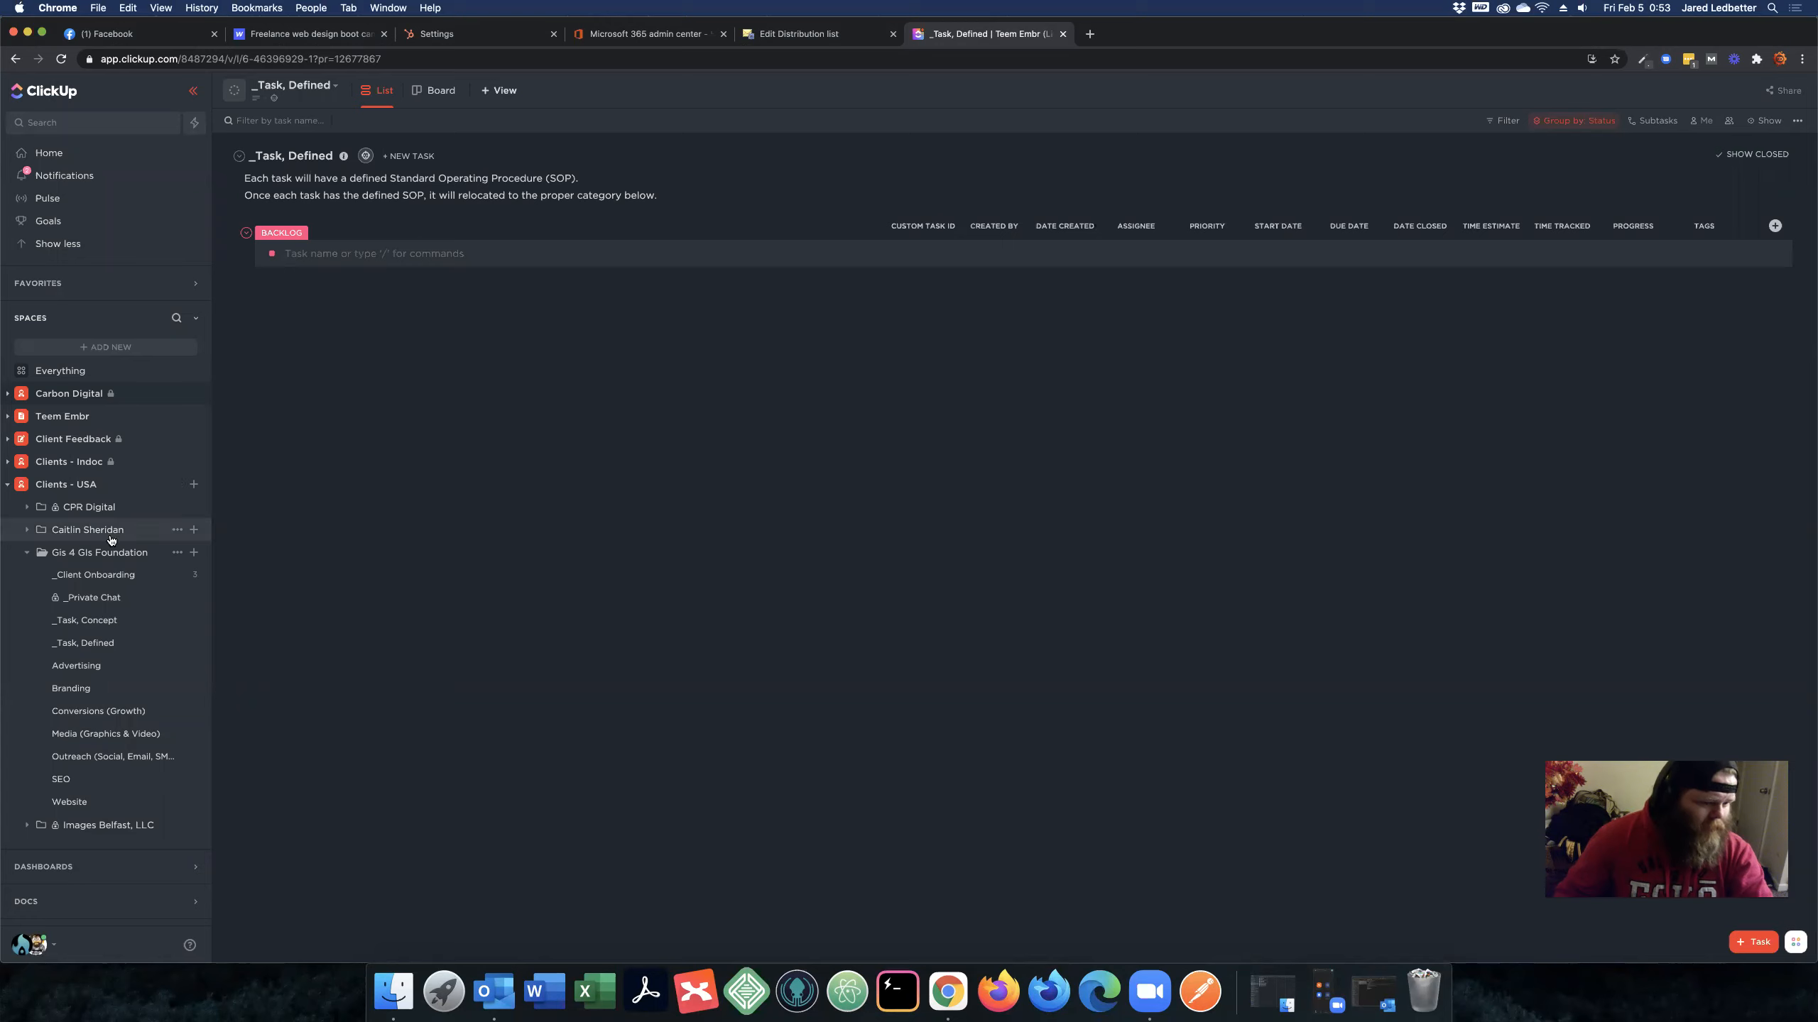
{"action": "left_click", "coordinate": [102, 644]}
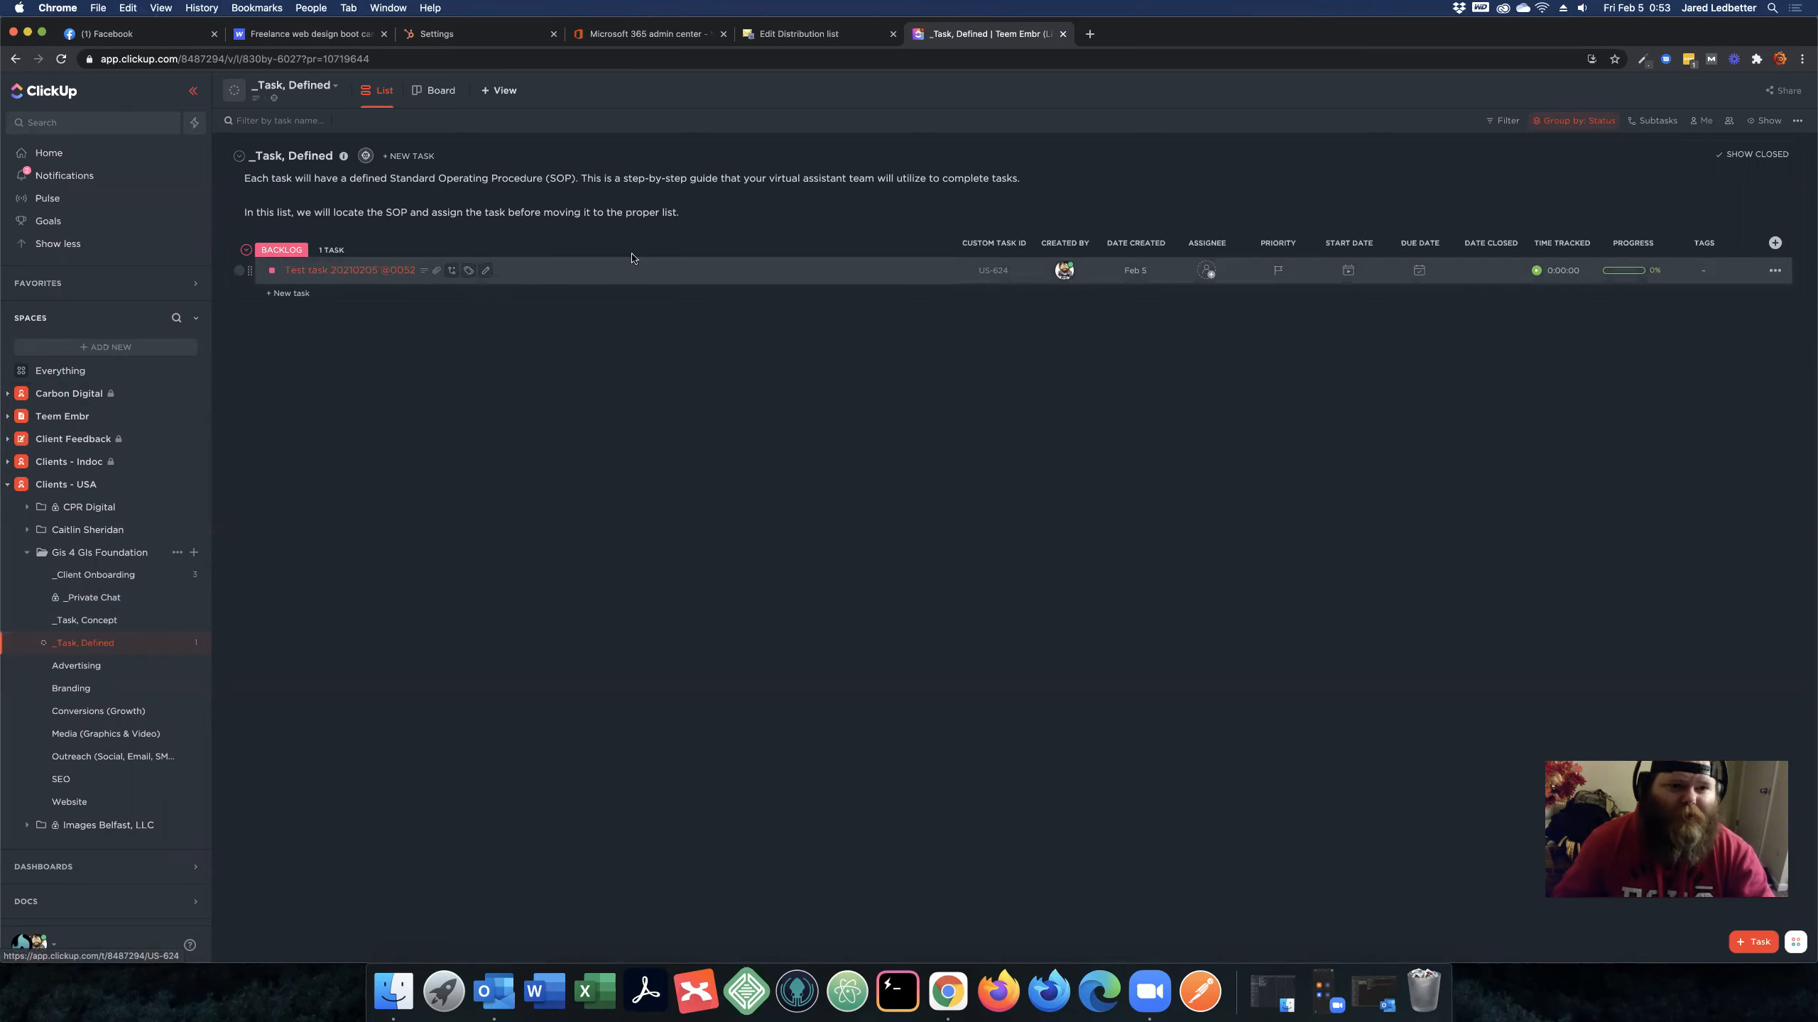
Step: Return to the Microsoft 365 admin center, try to view all members of Support, Gis4GIs, and close the group's details
{"action": "left_click", "coordinate": [661, 37]}
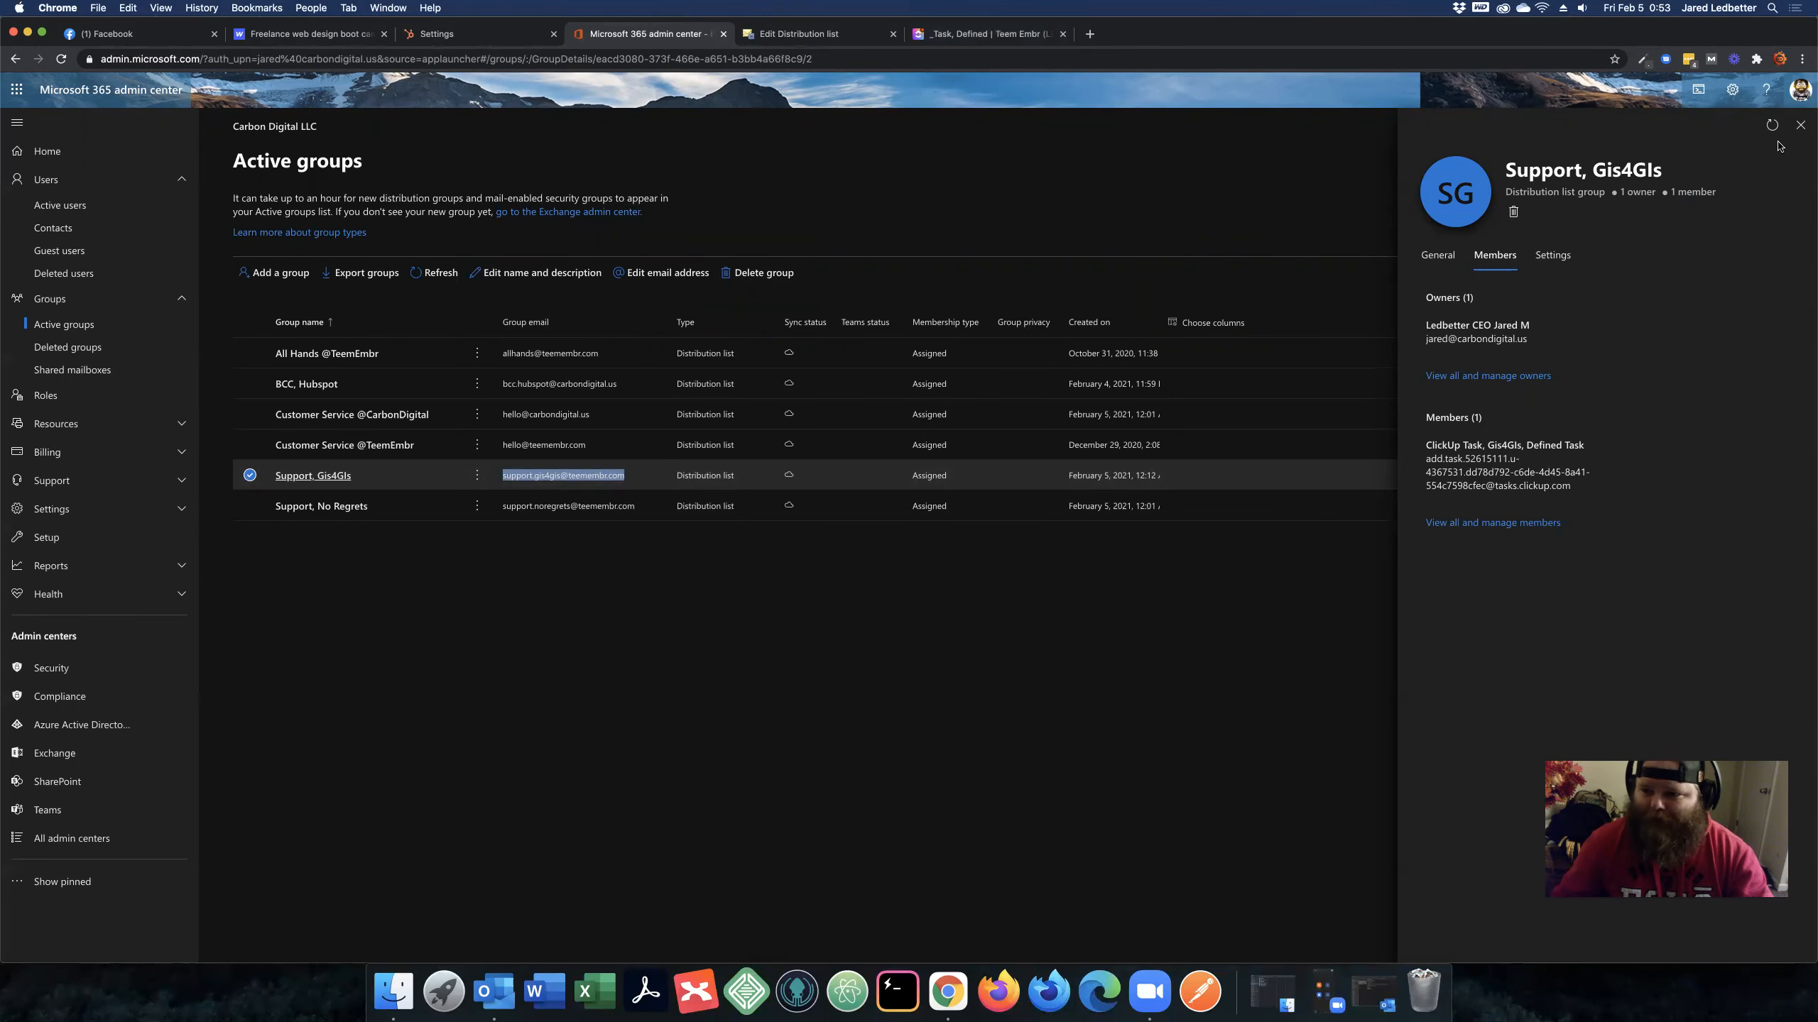
{"action": "left_click", "coordinate": [1490, 528]}
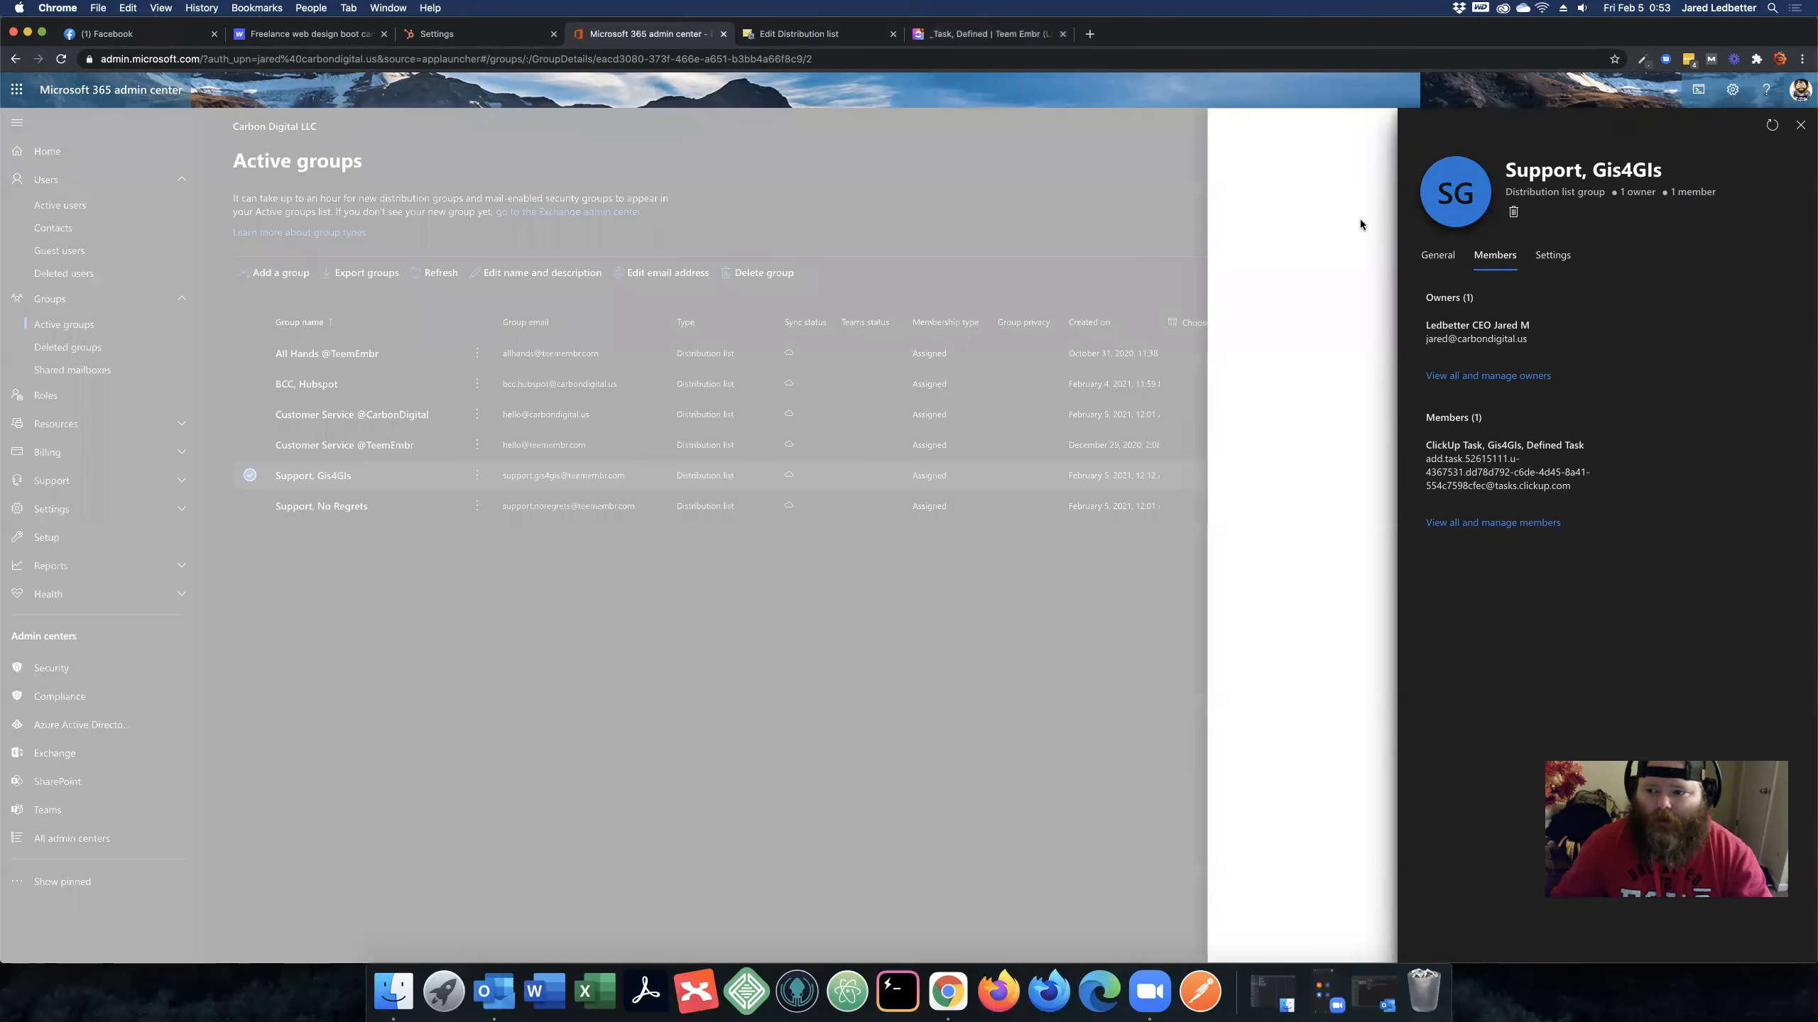
{"action": "left_click", "coordinate": [1800, 125]}
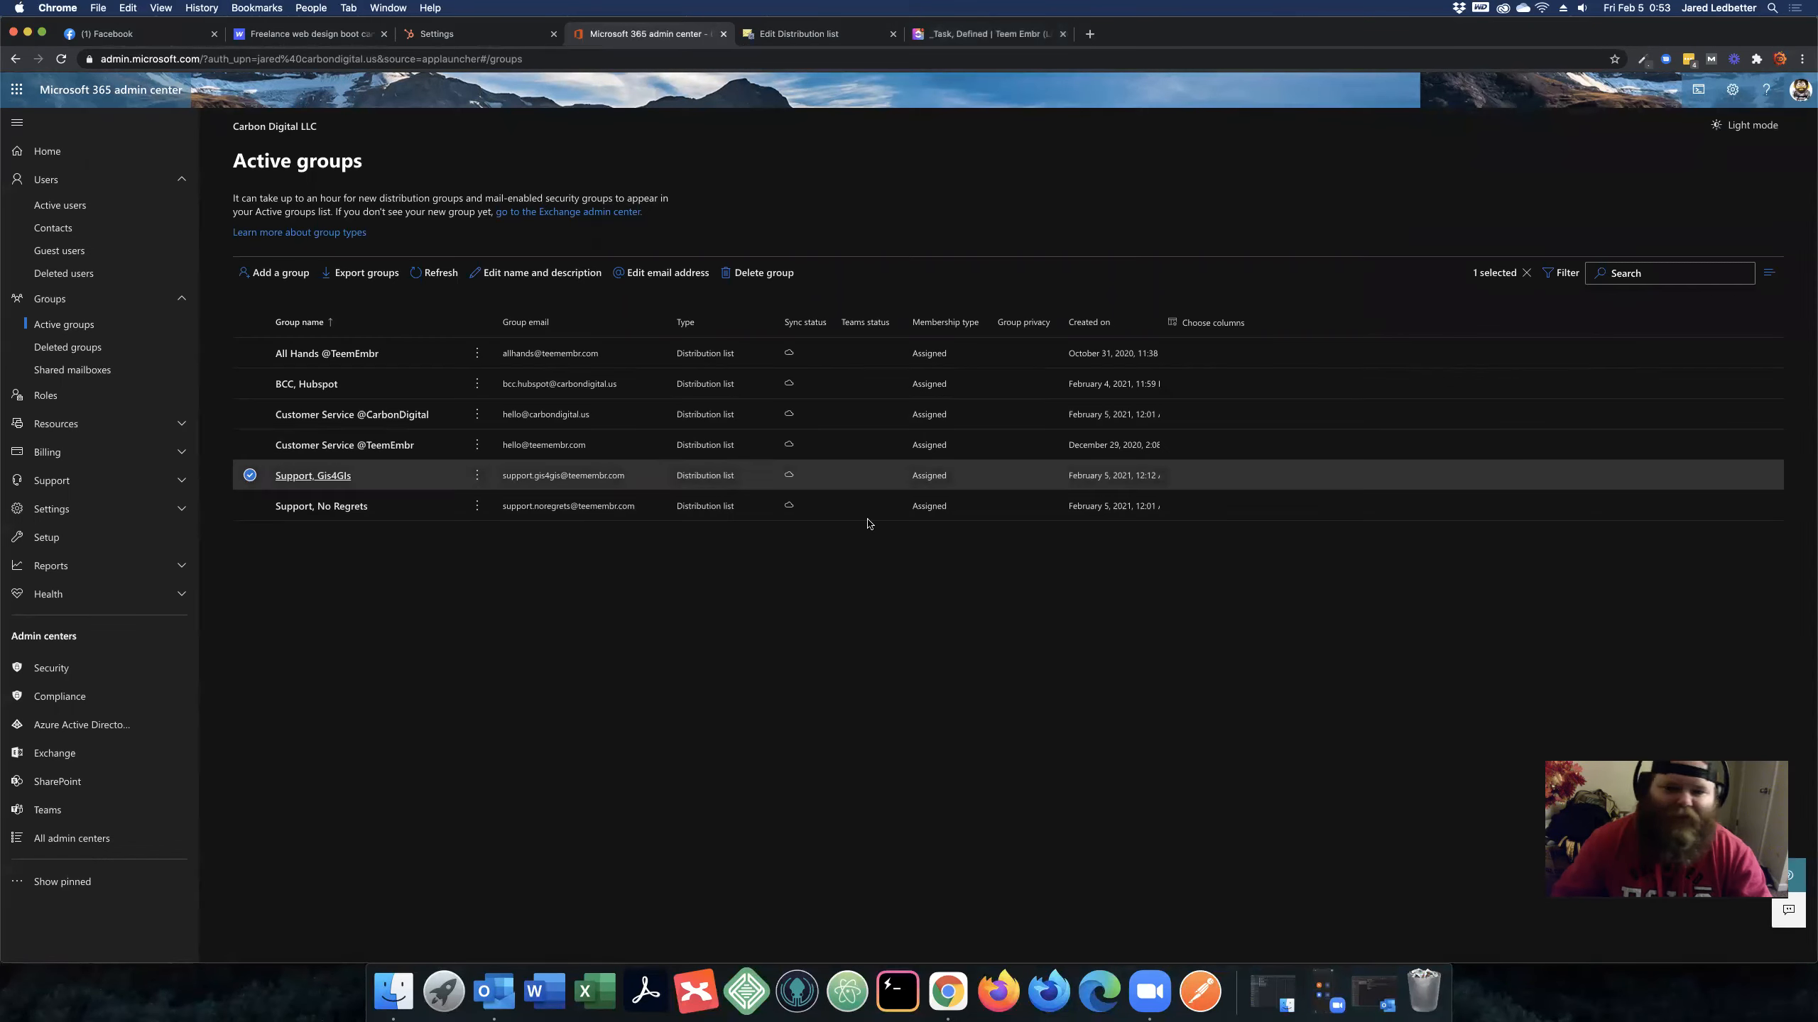